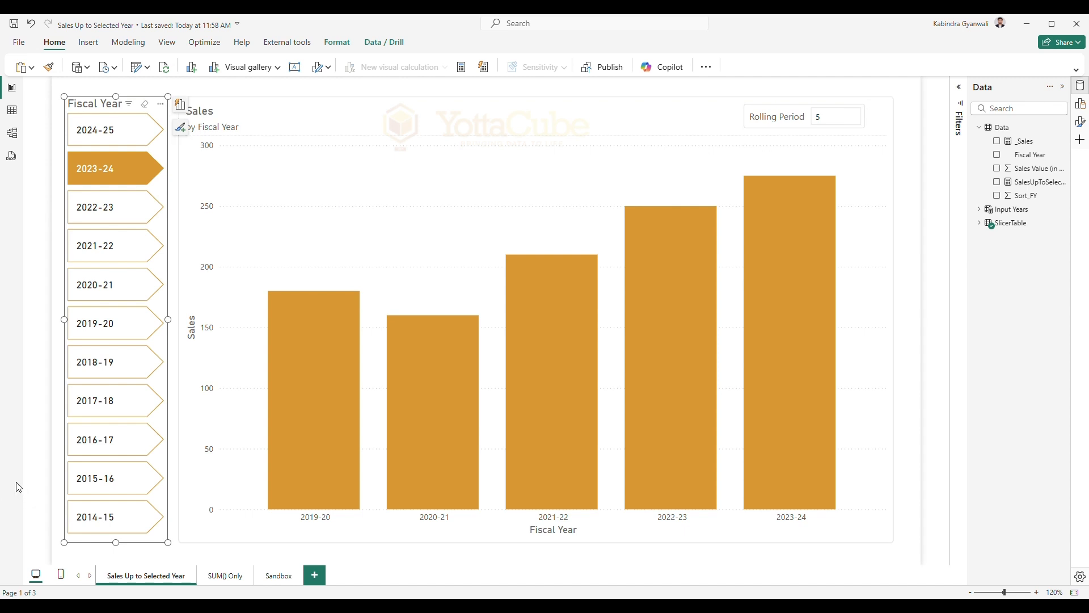
- Go to the SUM() Only page and filter its sales chart to the single fiscal year 2014-15 with the slicer
click(231, 577)
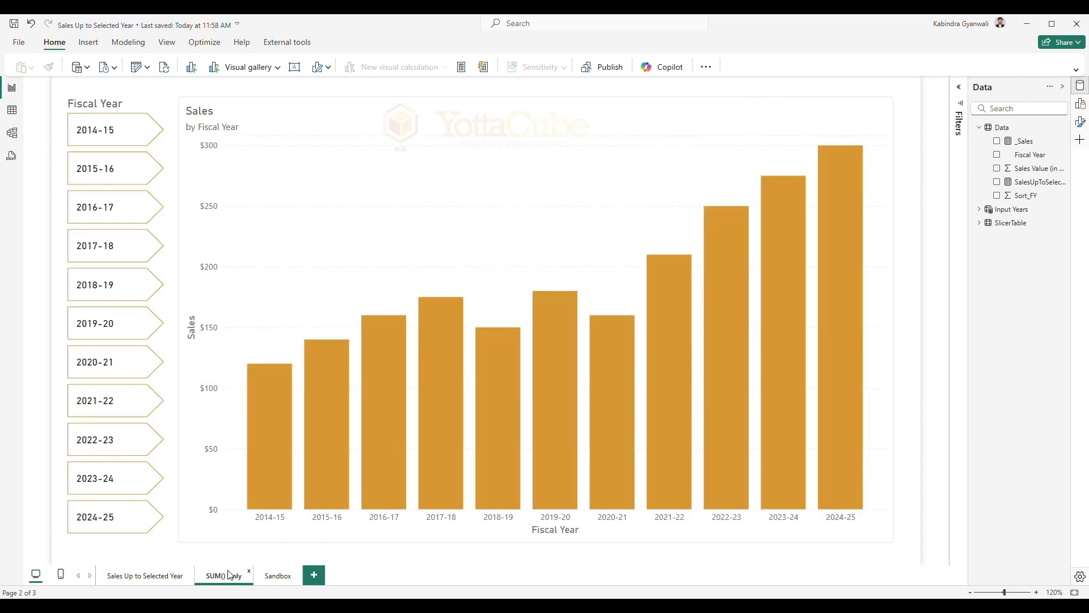
click(116, 168)
click(112, 135)
click(111, 169)
click(102, 135)
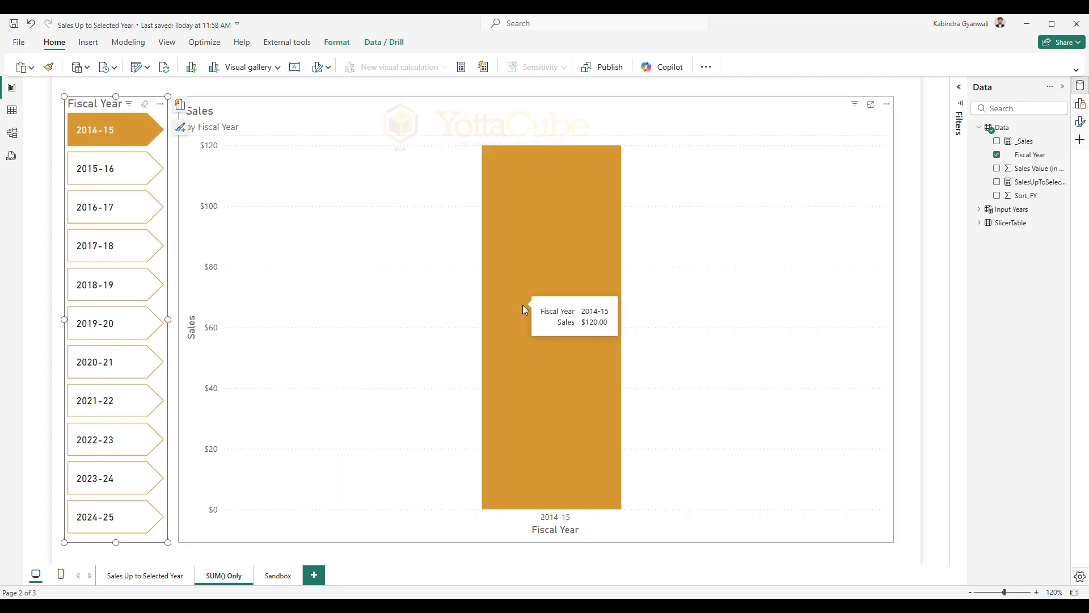
- Add 2015-16, 2016-17 and 2017-18 to the Fiscal Year slicer selection
ctrl+click(107, 170)
ctrl+click(112, 211)
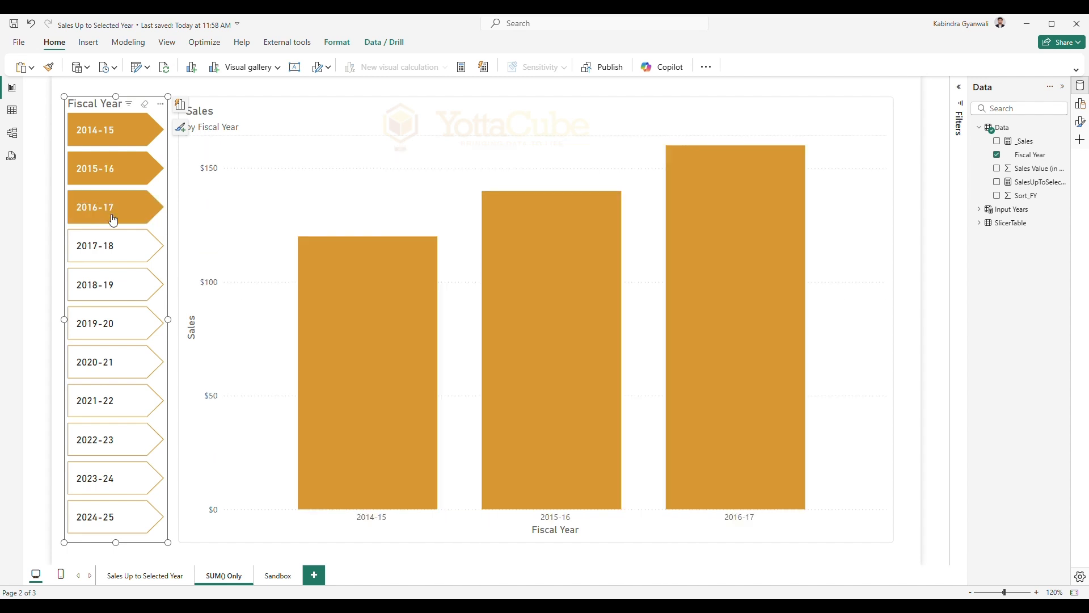
ctrl+click(111, 254)
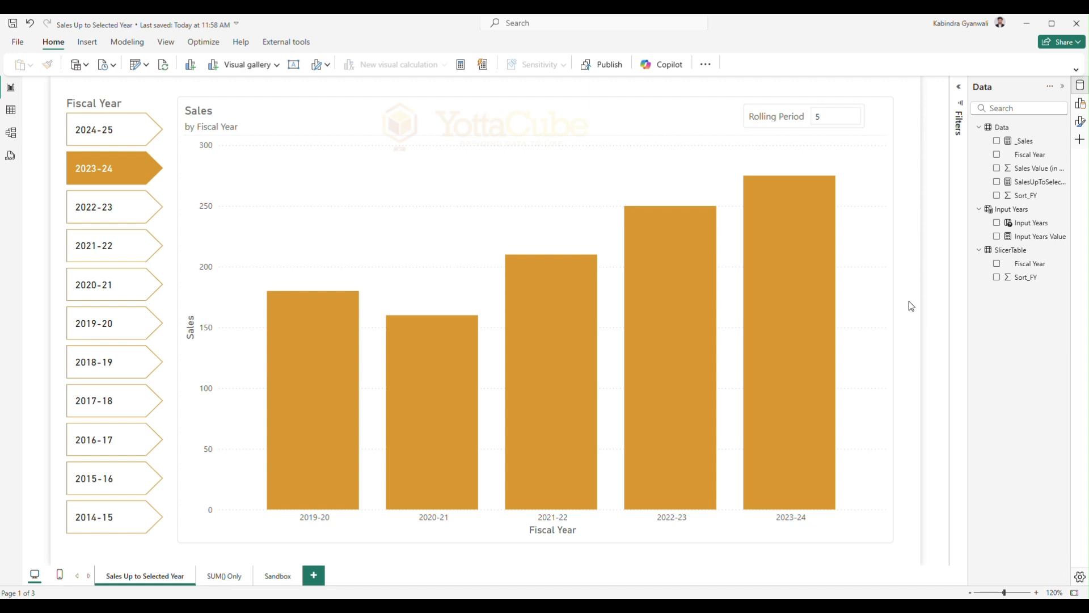
- Rearrange the model diagram by moving the Data table and SlicerTable closer together
click(11, 110)
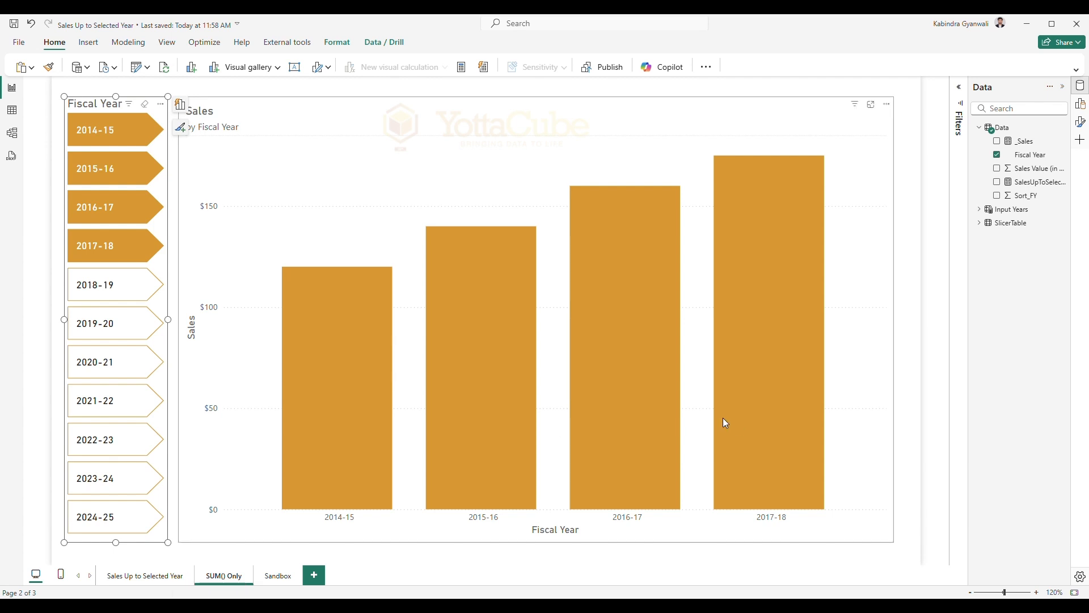
click(11, 155)
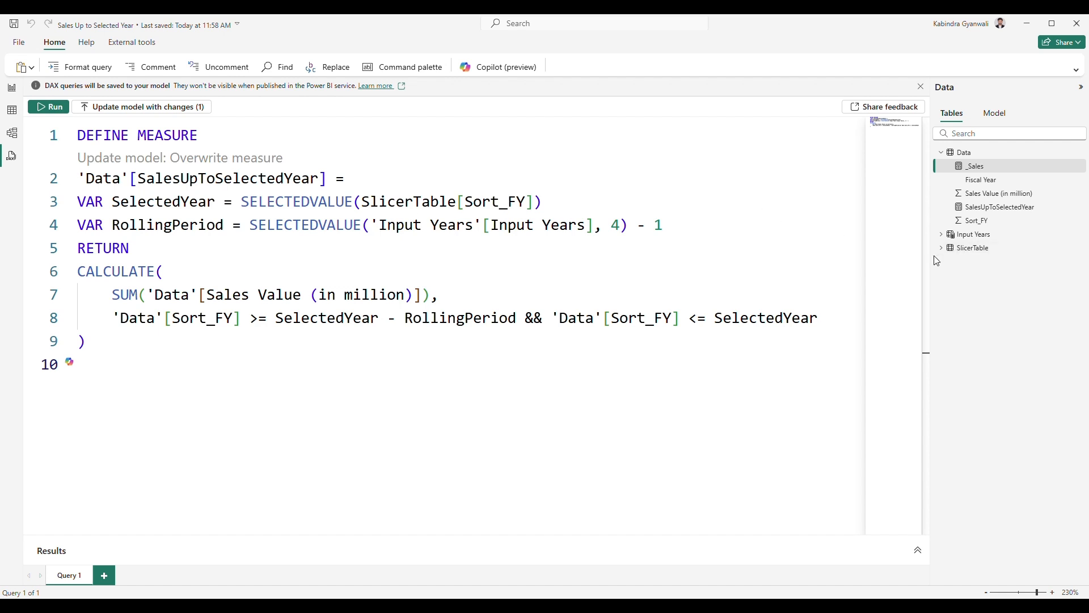
click(12, 133)
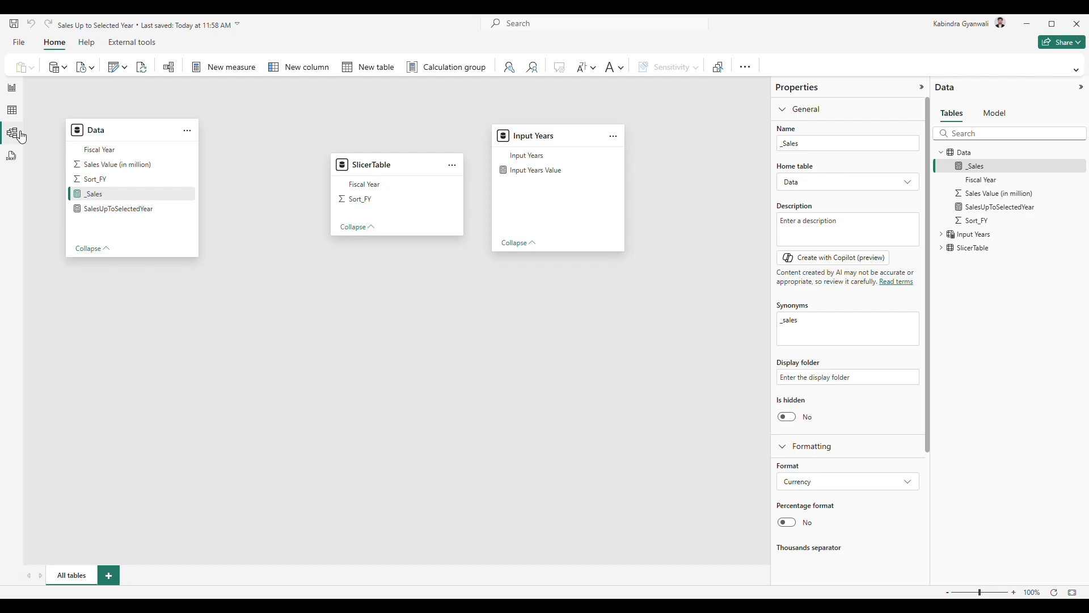
click(991, 250)
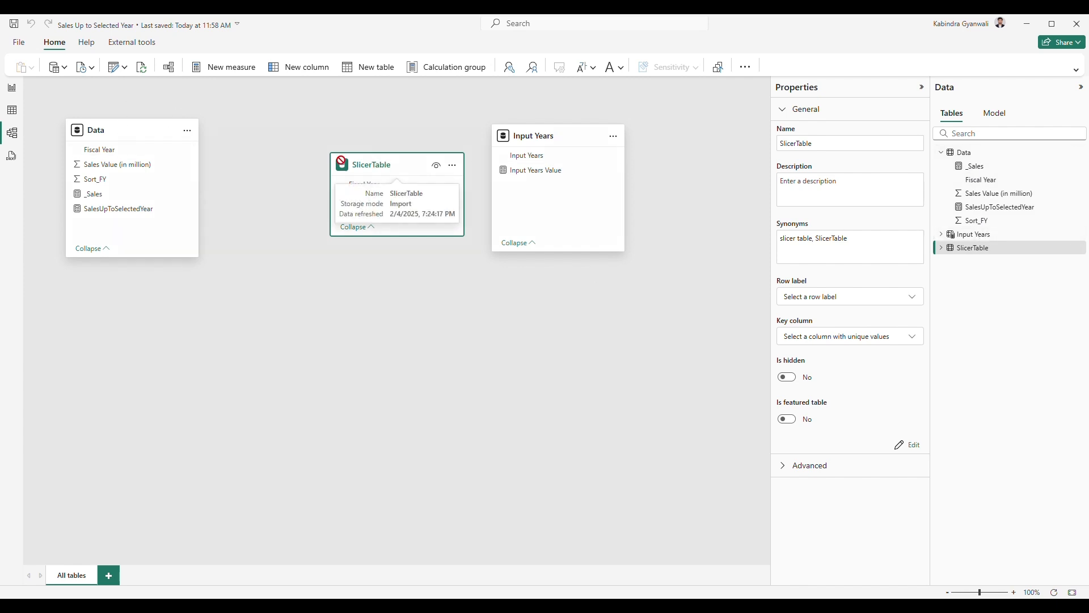
drag(376, 166, 346, 166)
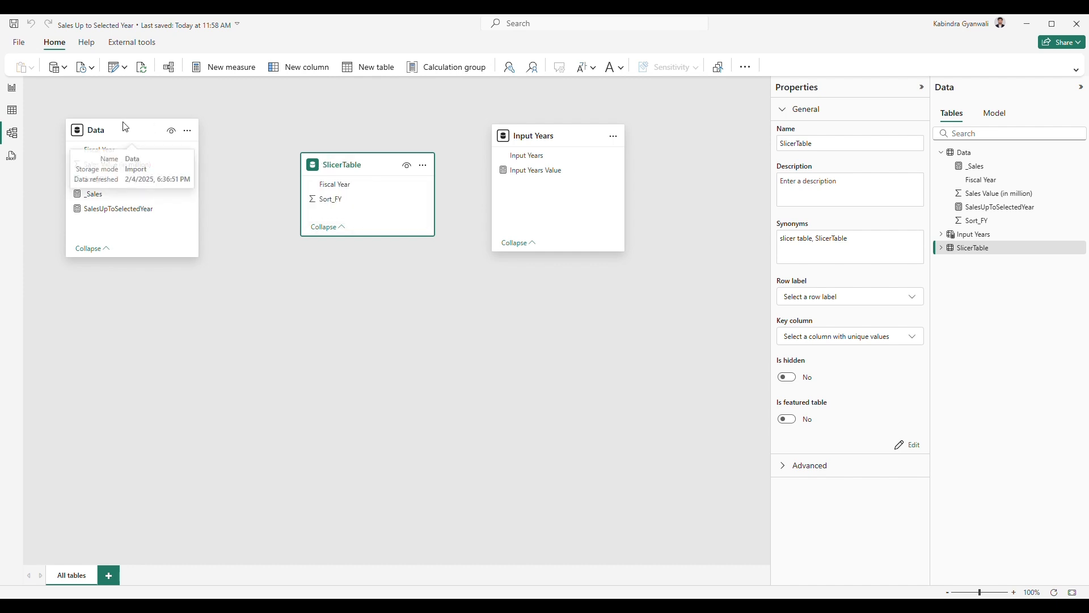
drag(117, 132, 151, 128)
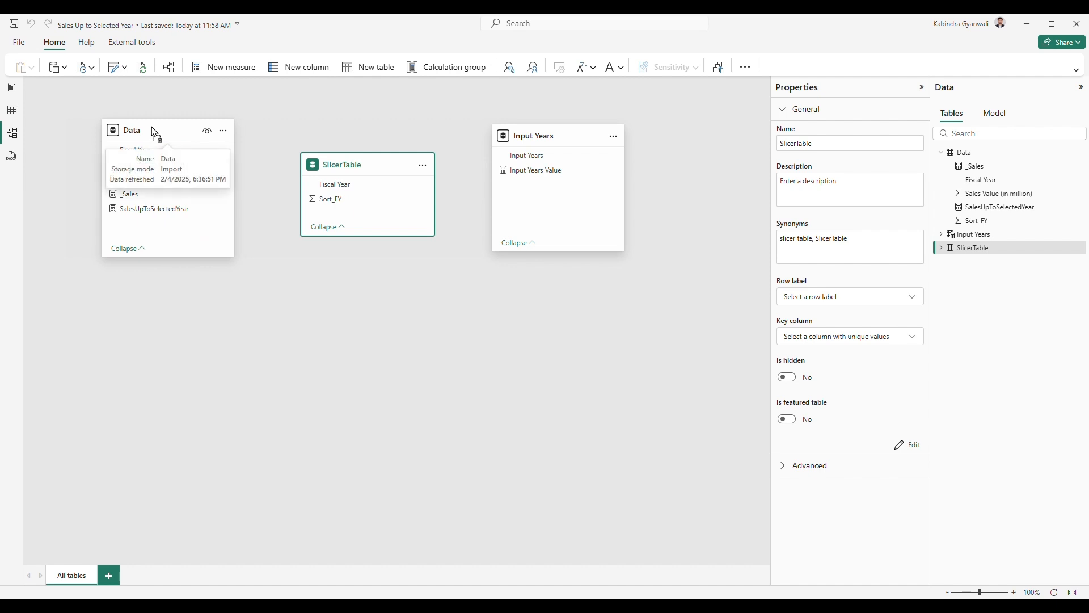
mouse_move(372, 168)
mouse_down()
mouse_move(353, 162)
mouse_move(362, 170)
mouse_up()
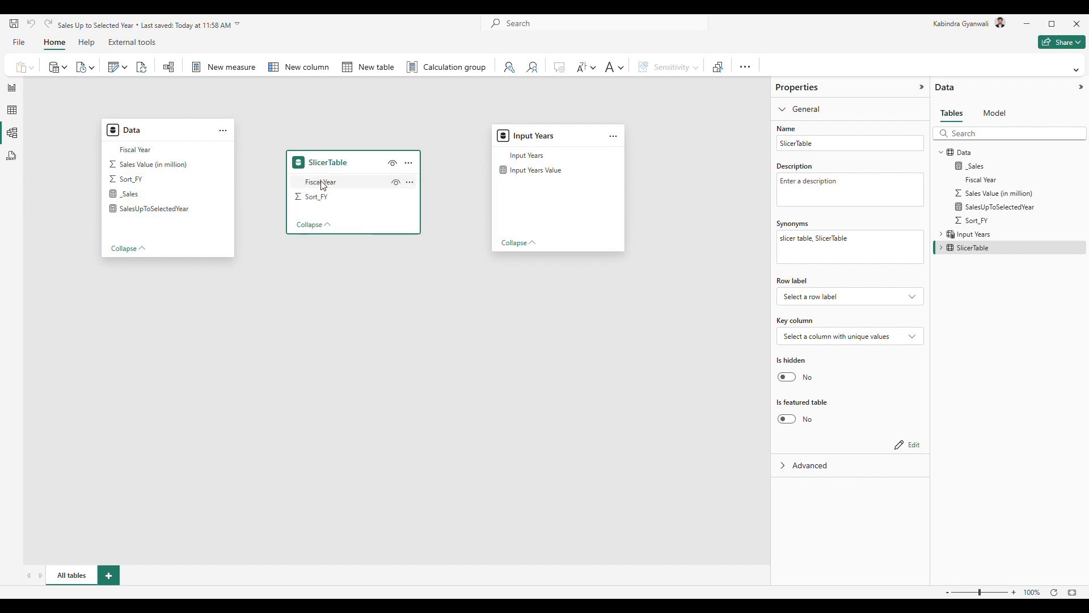
- Examine the CALCULATE expression of SalesUpToSelectedYear in the DAX query, covering its summed sales column and the lower limit of its Sort_FY filter
click(11, 155)
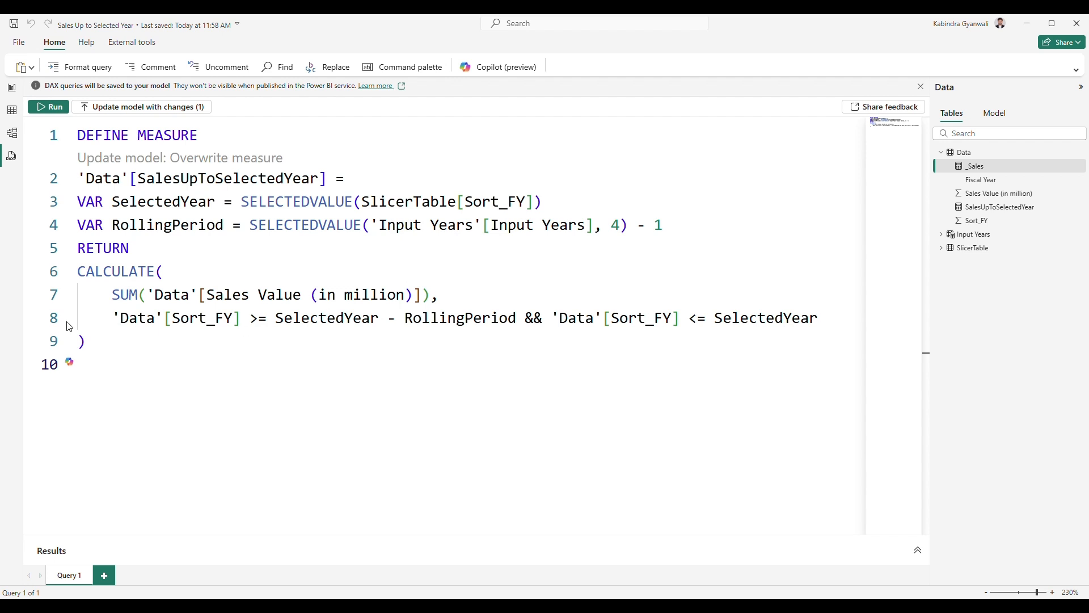
drag(85, 273, 160, 332)
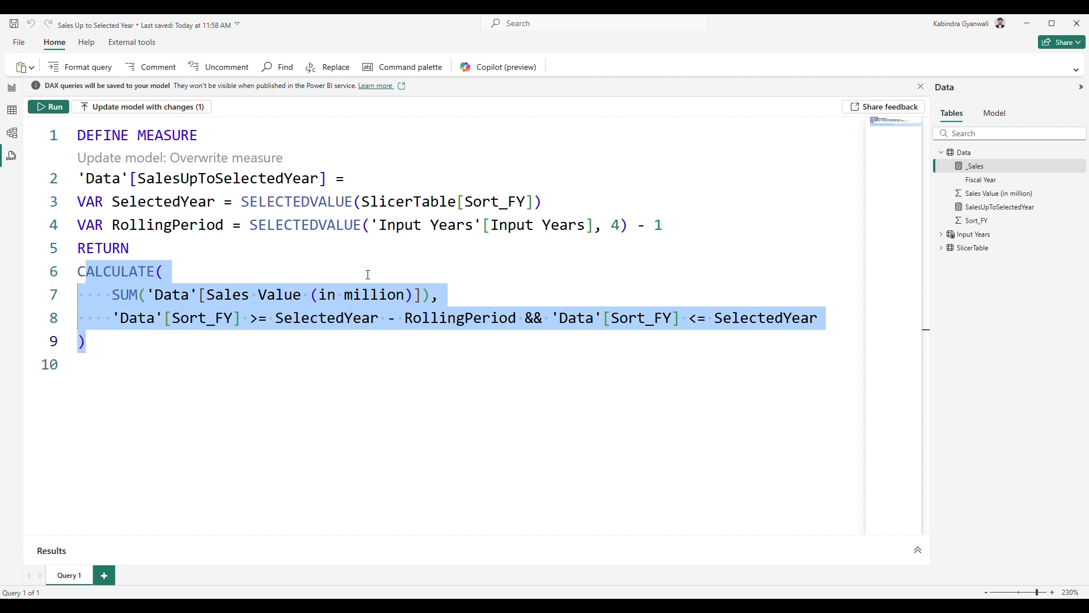
click(416, 295)
drag(417, 295, 150, 291)
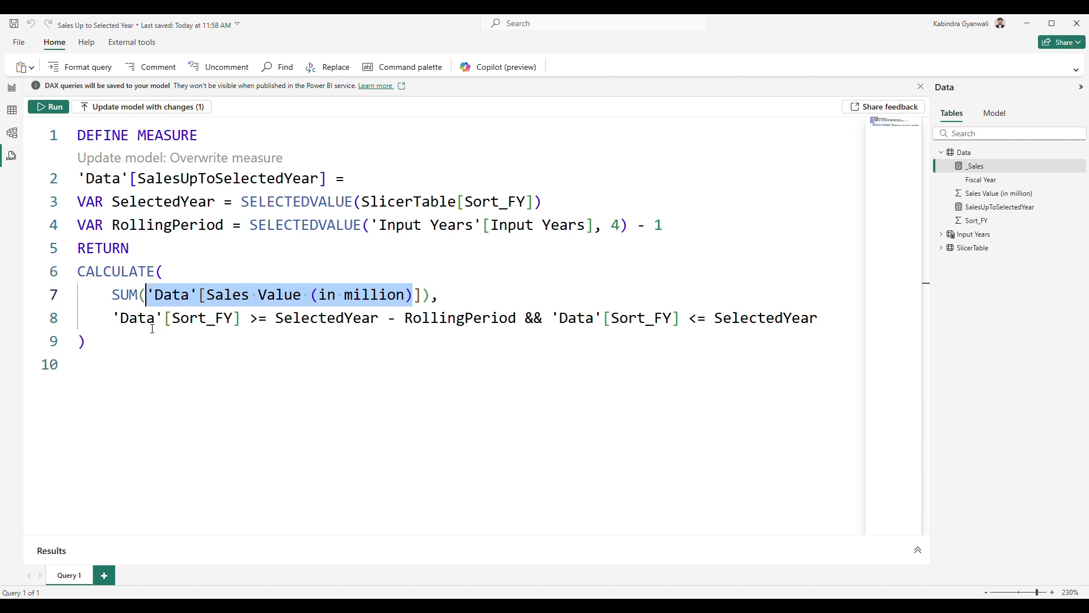
drag(112, 317, 287, 321)
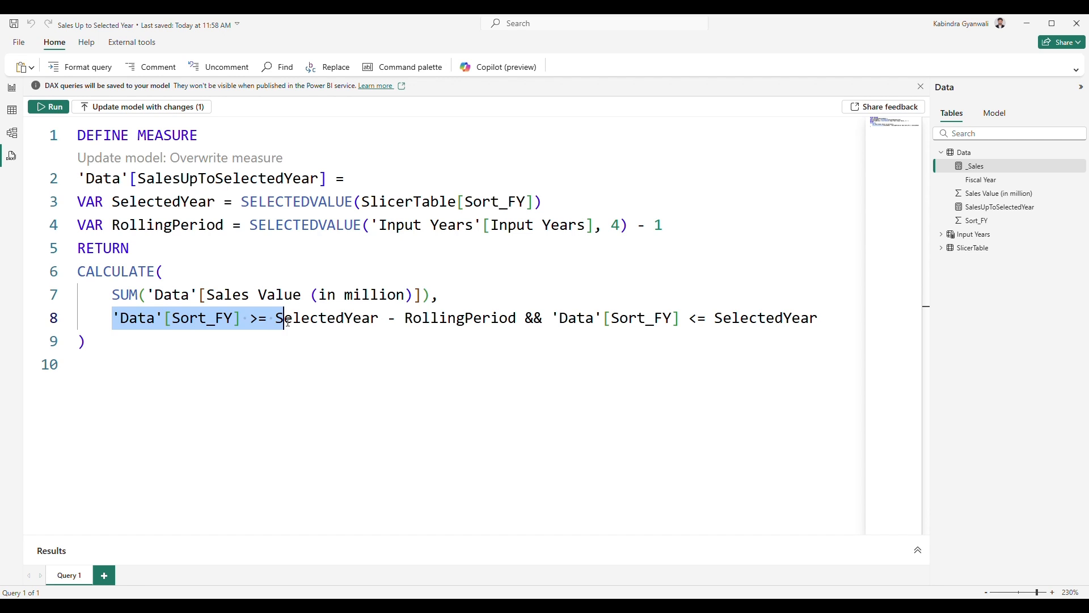
click(243, 318)
drag(244, 319, 137, 319)
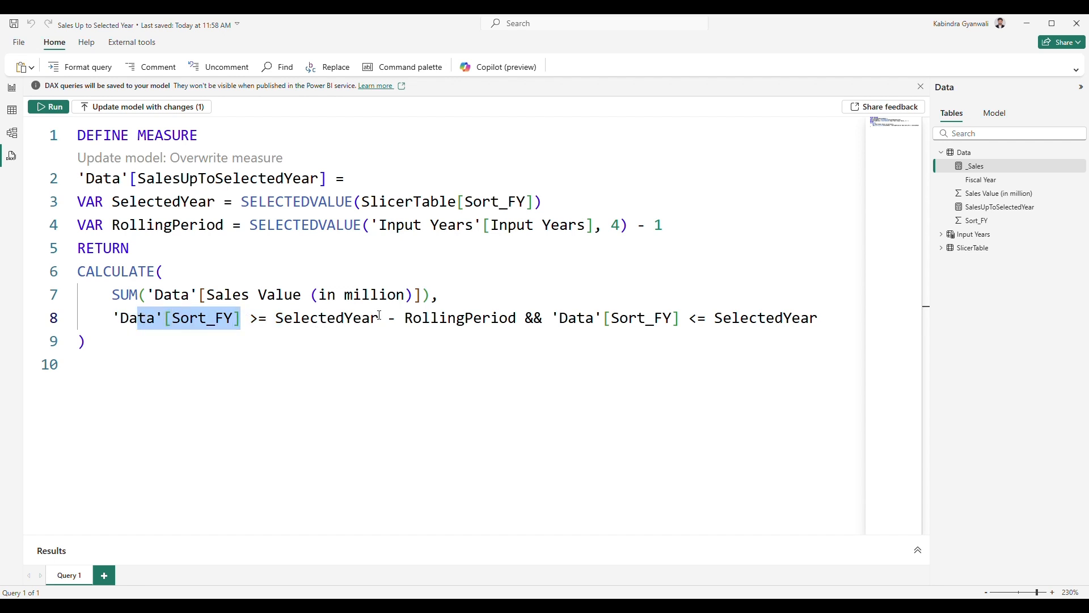
drag(378, 319, 276, 319)
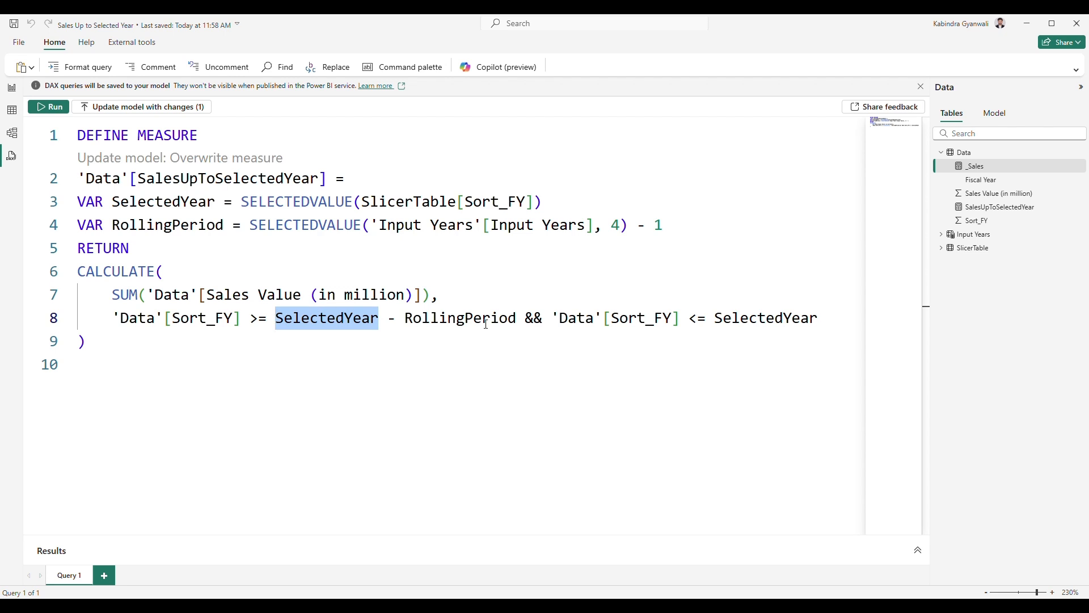
click(523, 318)
drag(523, 317, 400, 319)
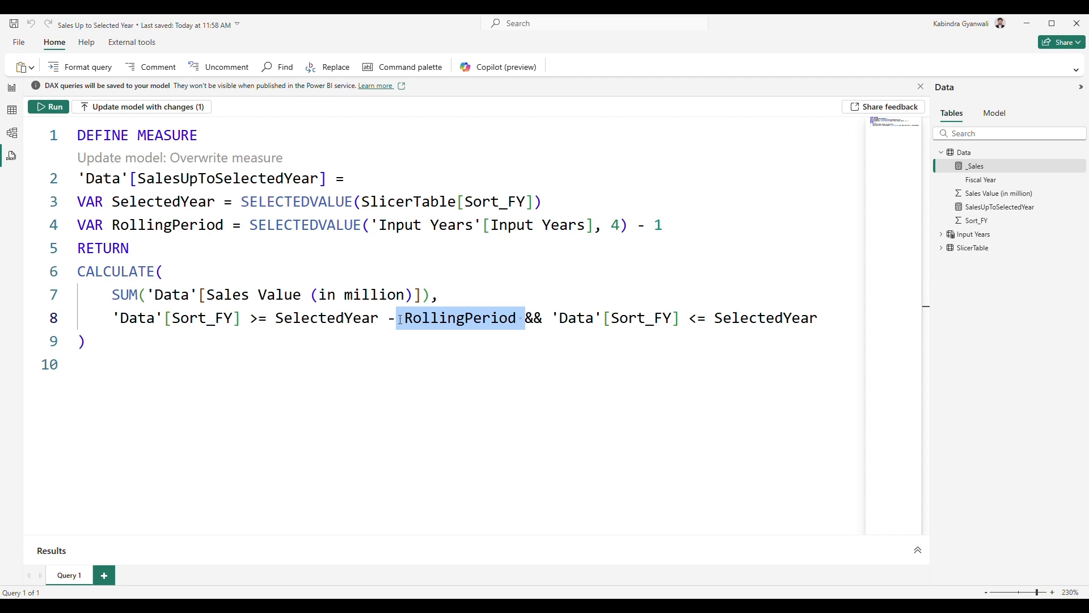
- Examine the RollingPeriod variable's SELECTEDVALUE expression in the DAX query, including its alternate result
click(251, 226)
drag(251, 226, 596, 226)
double_click(614, 225)
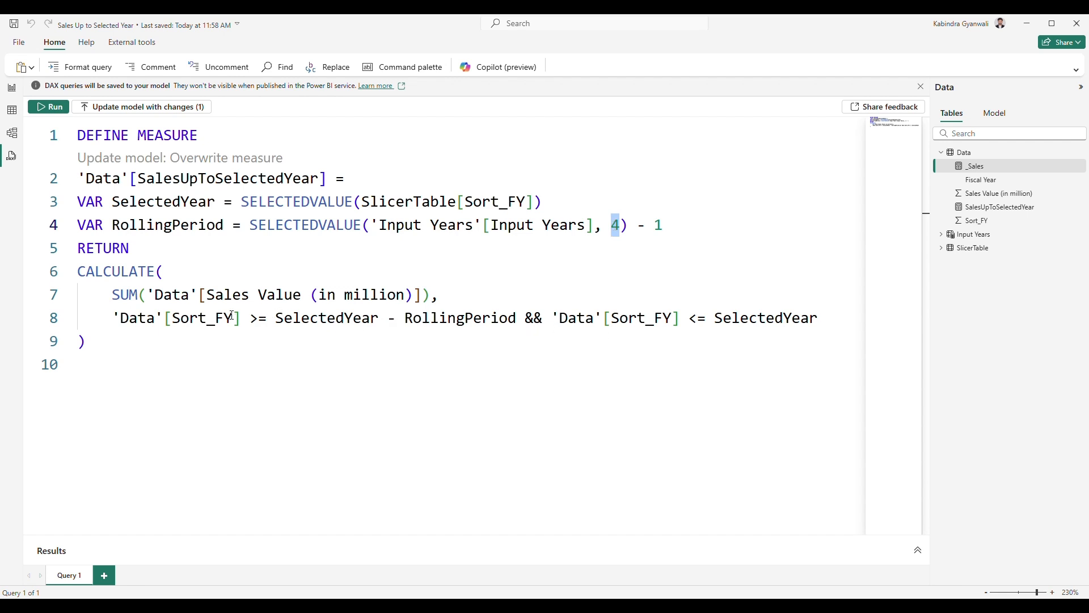
- Trace the measure's Sort_FY reference to the Data table and inspect the Sort_FY and Fiscal Year columns there
drag(241, 319, 166, 319)
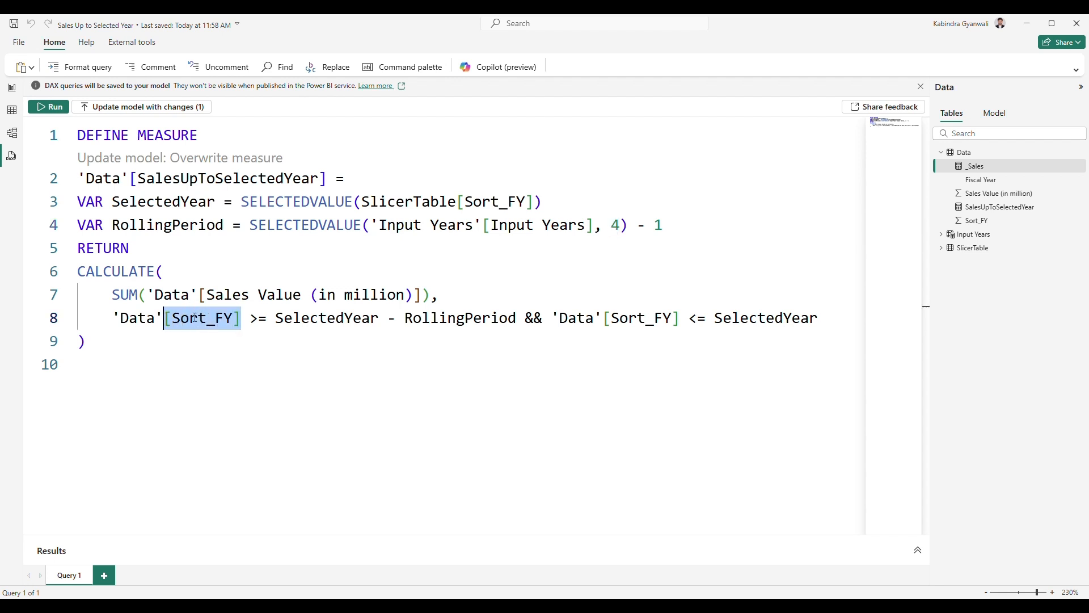
click(12, 112)
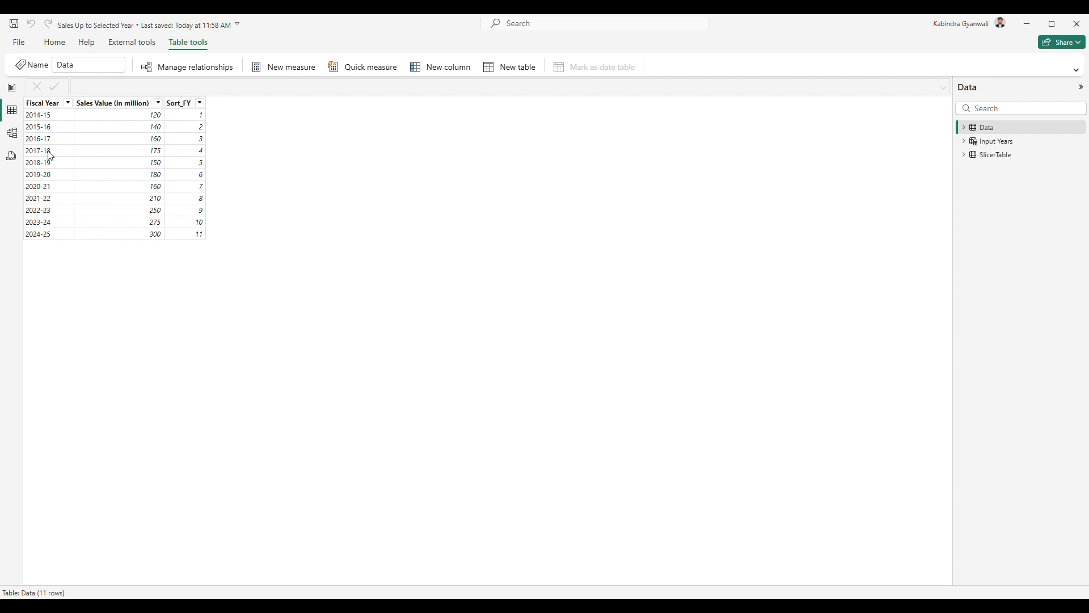
click(175, 105)
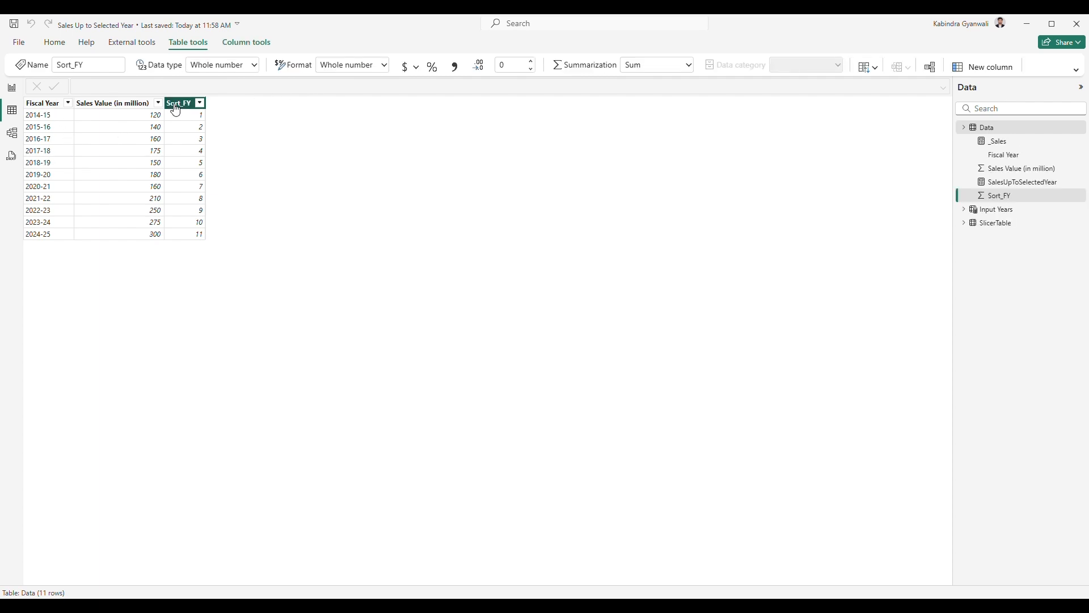
click(33, 106)
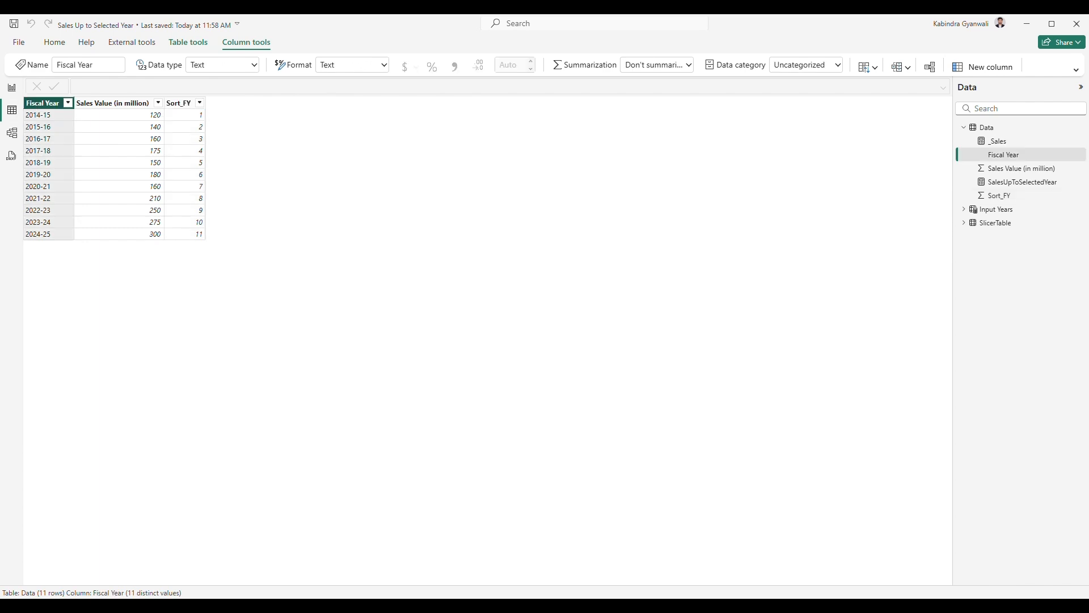
- Return to the report and select the Rolling Period slicer on the Sales Up to Selected Year page
click(11, 88)
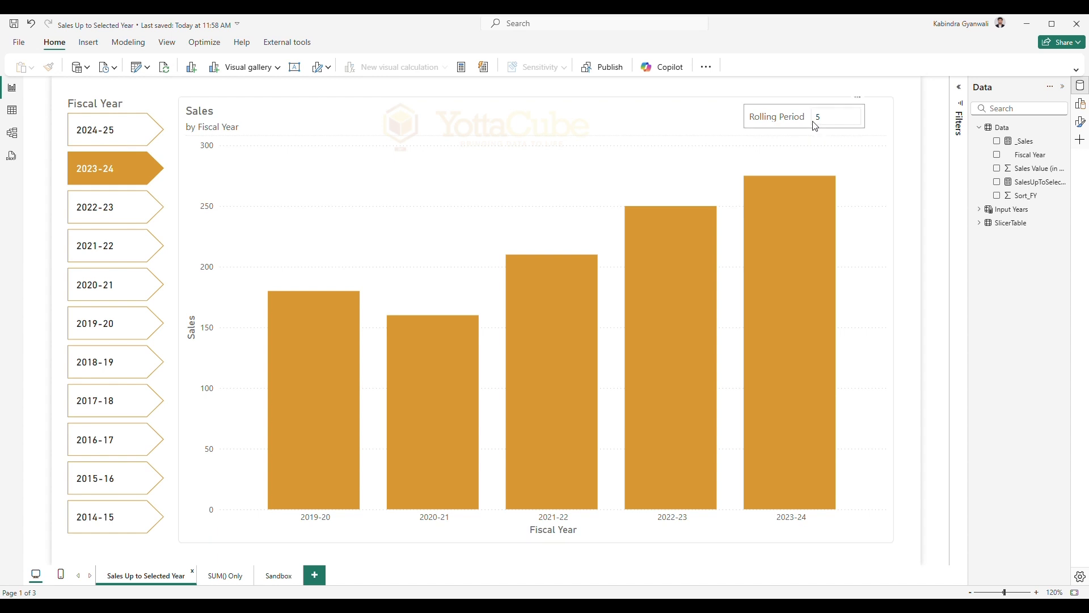
click(796, 118)
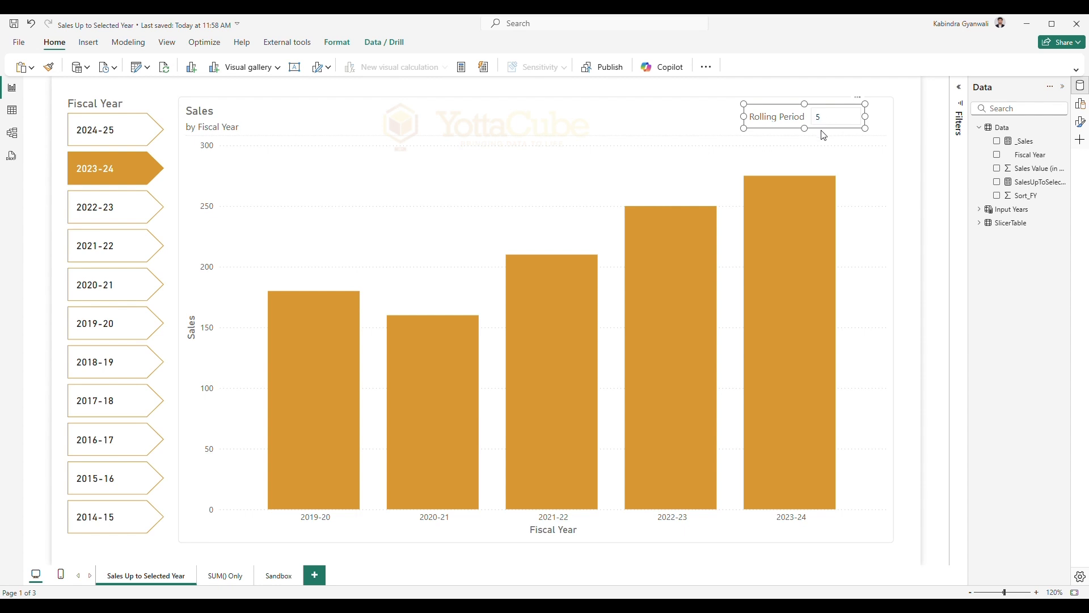
mouse_move(650, 433)
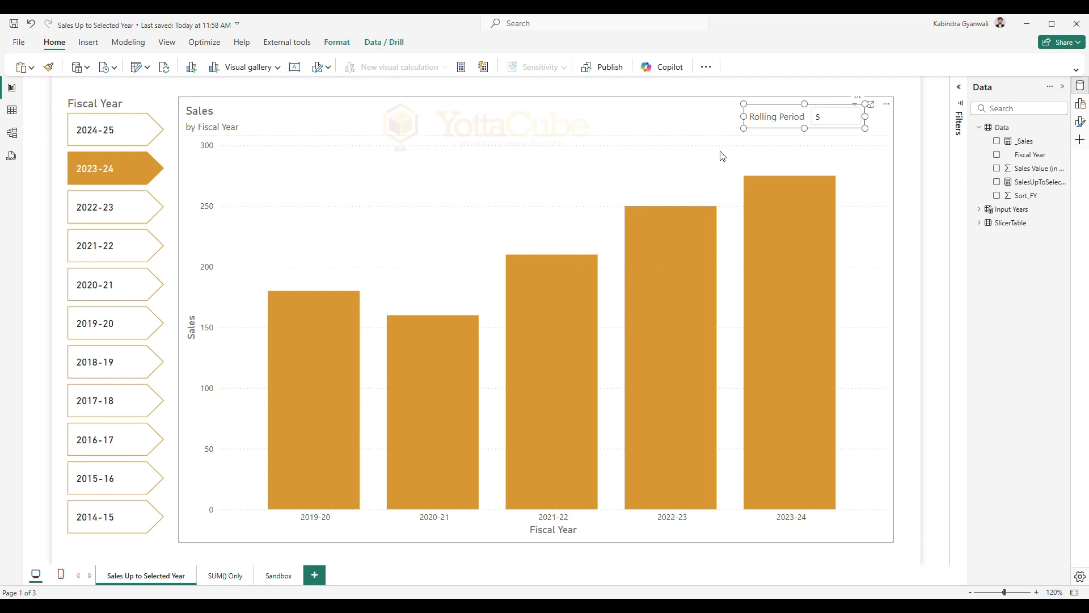
- Try setting up a numeric range parameter with a minimum of 1 and a maximum of 10, and discard it
click(136, 48)
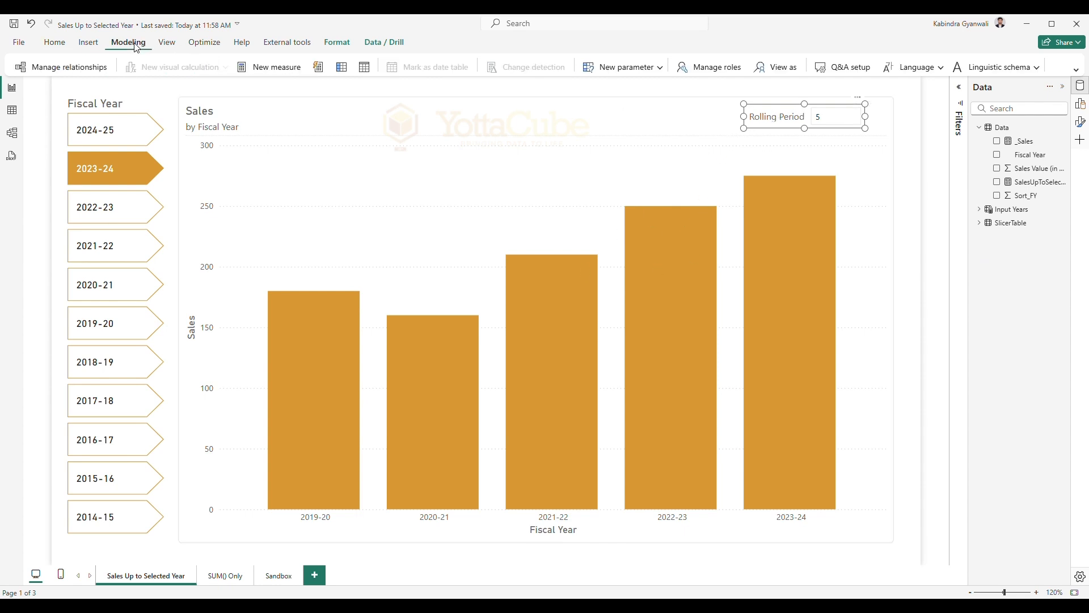
click(660, 69)
click(623, 91)
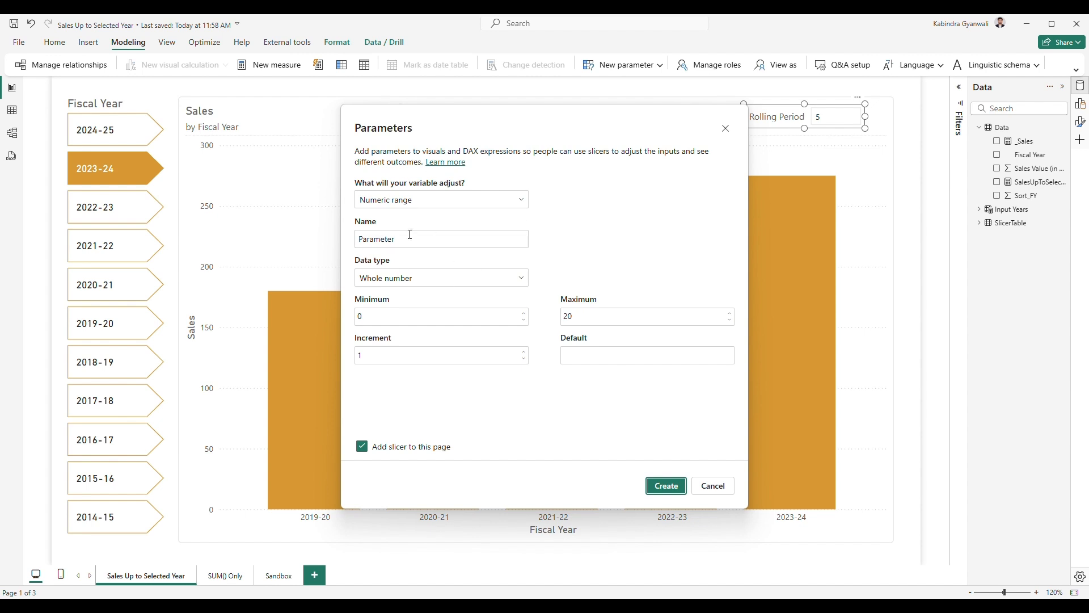
click(366, 316)
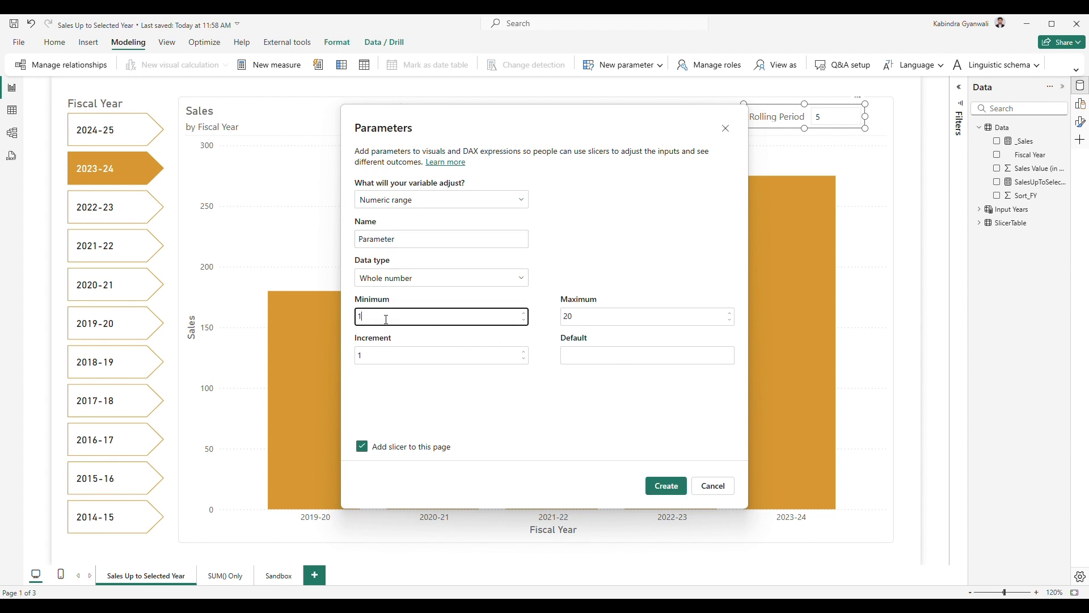
double_click(595, 314)
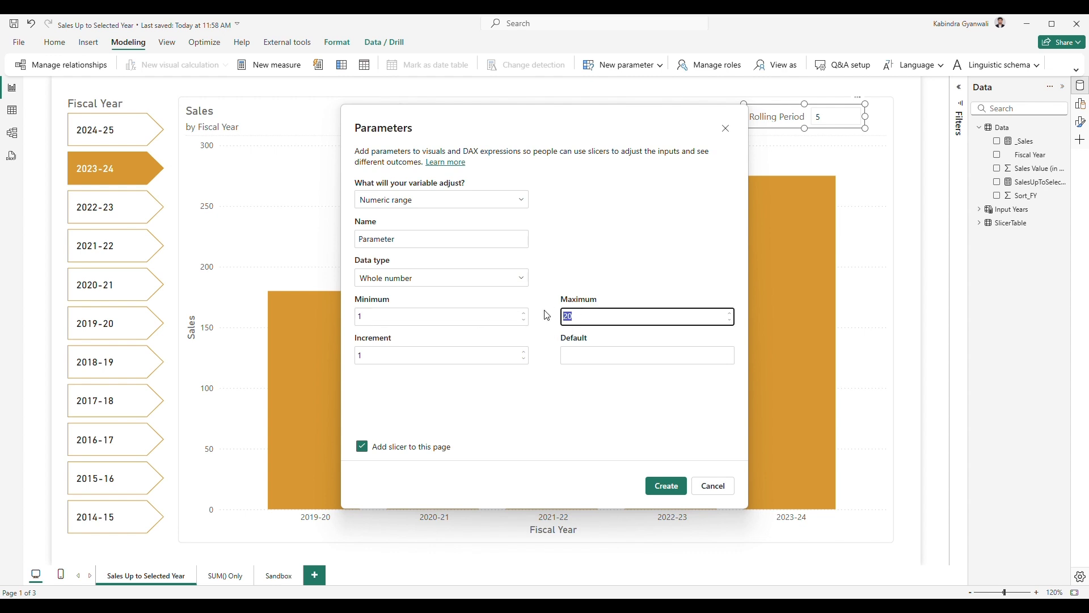
text(10)
click(728, 491)
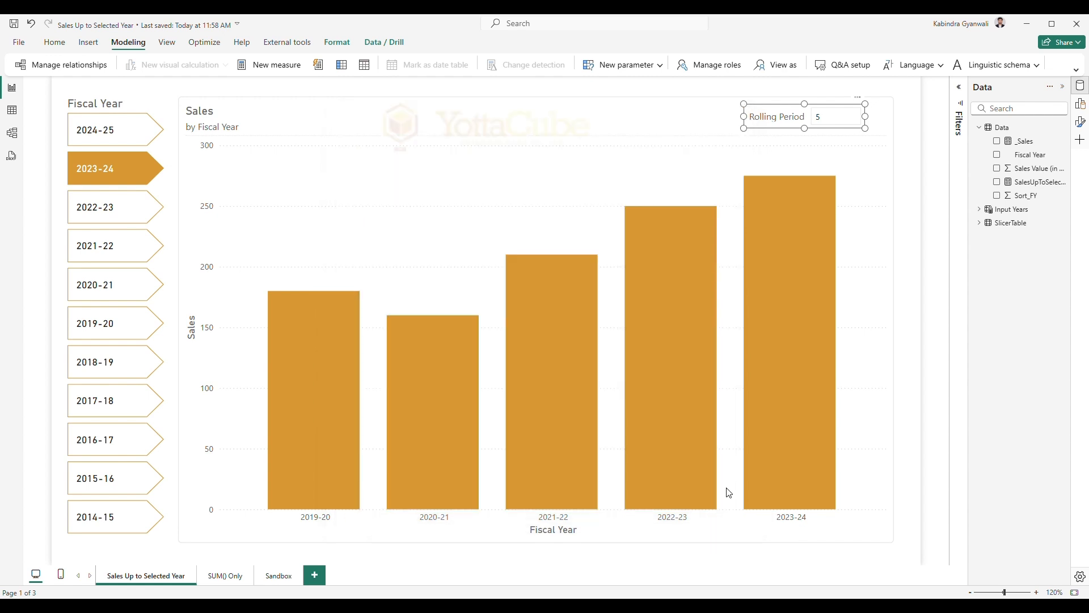
- Look into the Input Years table and display the formula of the SalesUpToSelectedYear measure
click(1013, 209)
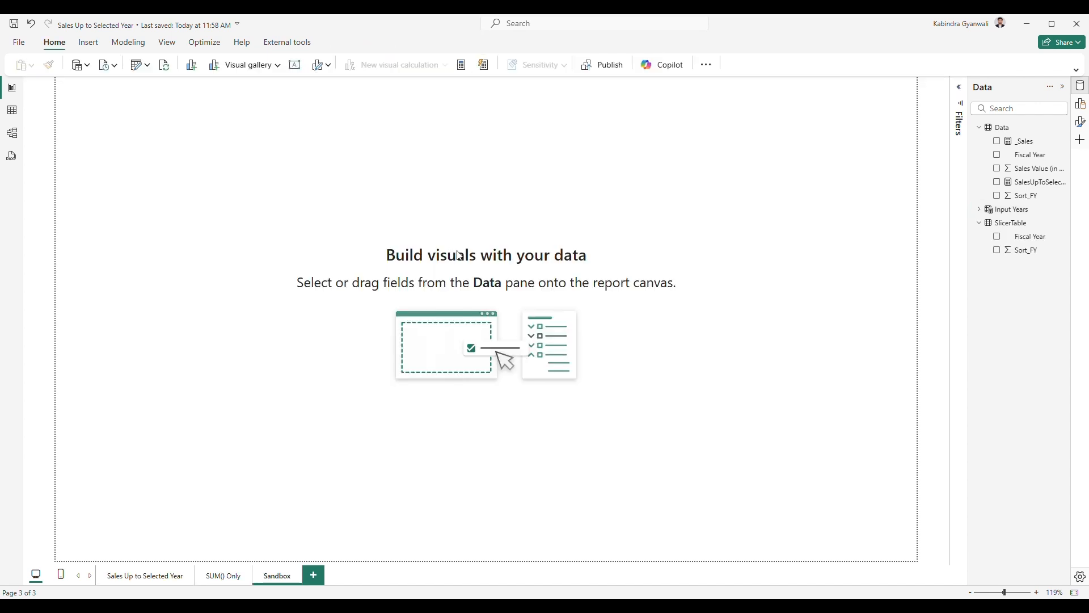
click(1034, 182)
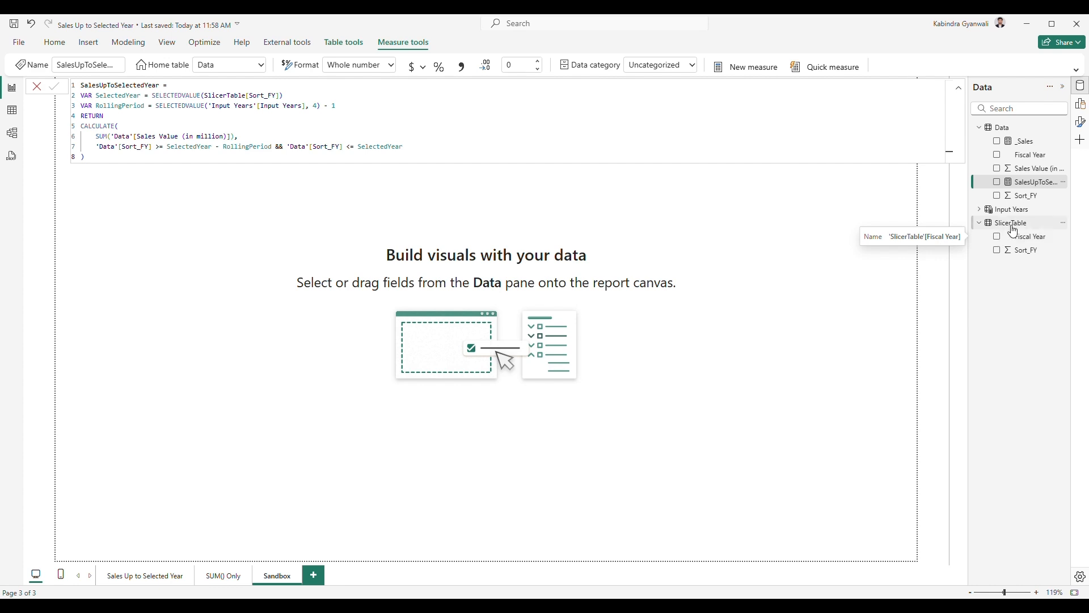
- Add a slicer for the SlicerTable's Fiscal Year to the Sandbox page and make it tall enough to list all years
click(998, 238)
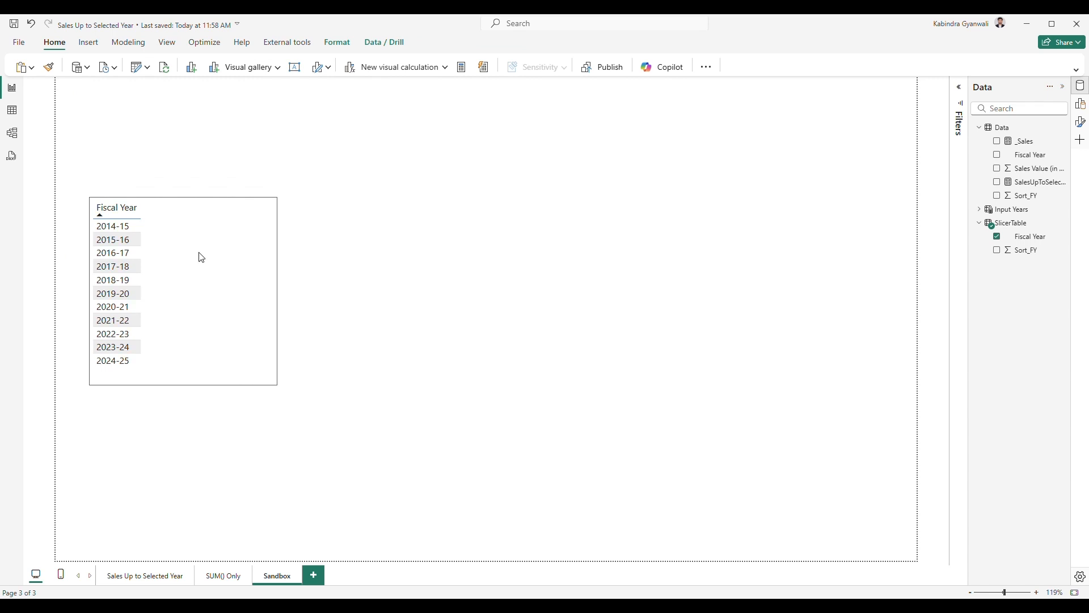
click(245, 66)
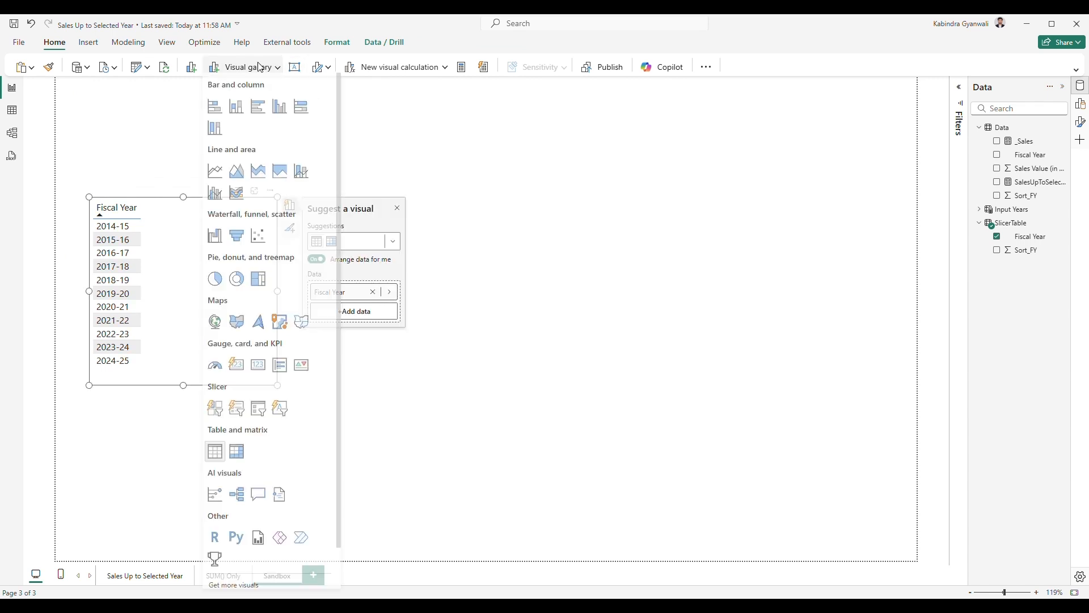
click(258, 414)
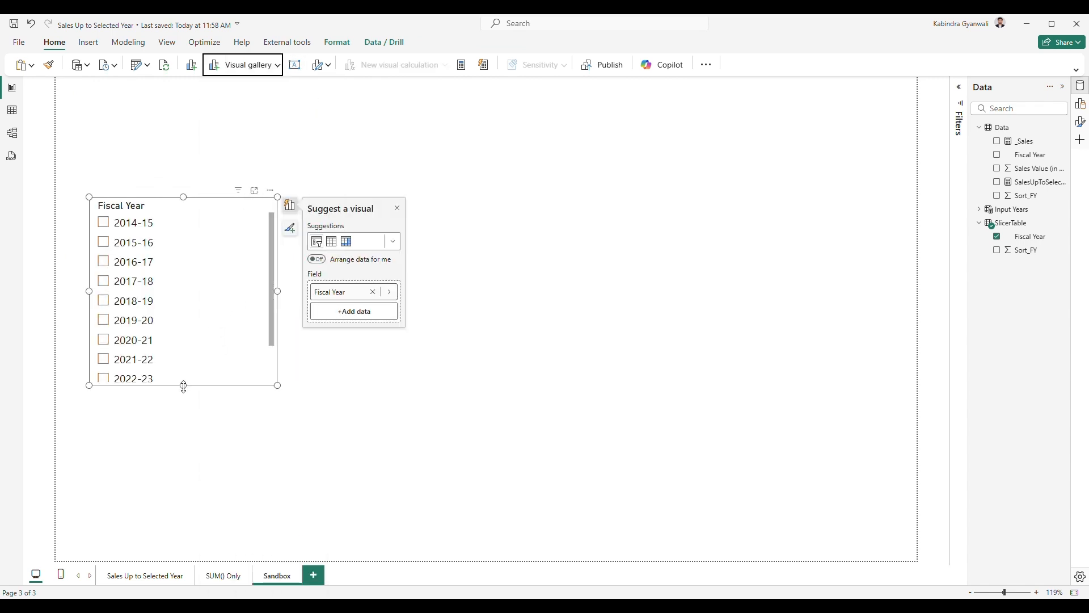
drag(182, 391, 183, 440)
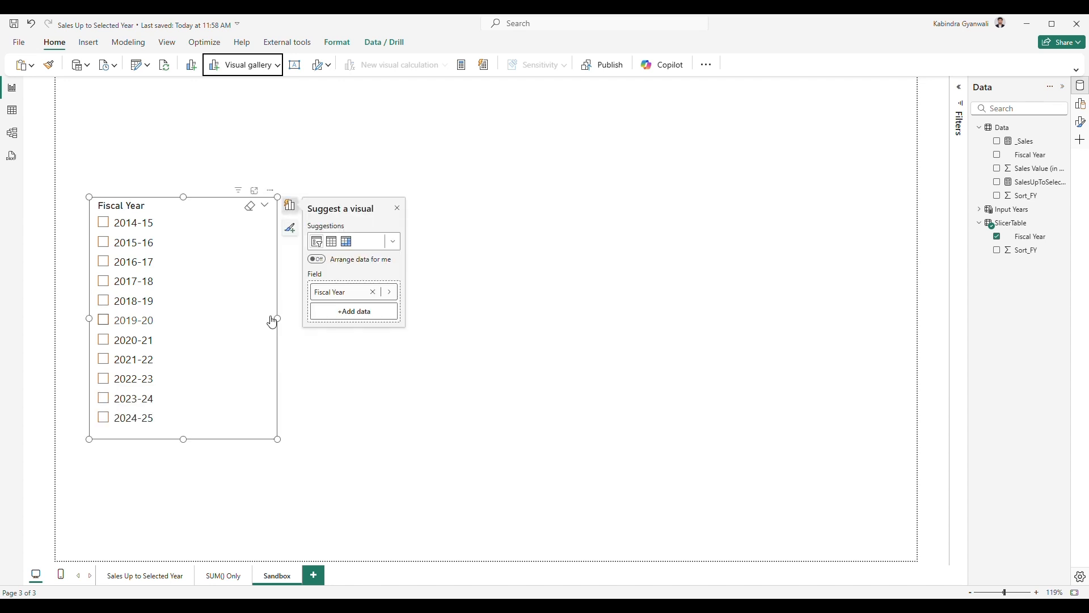
- Add a large clustered column chart beside the slicer, plotting SalesUpToSelectedYear by the Data table's Fiscal Year
click(530, 267)
click(246, 66)
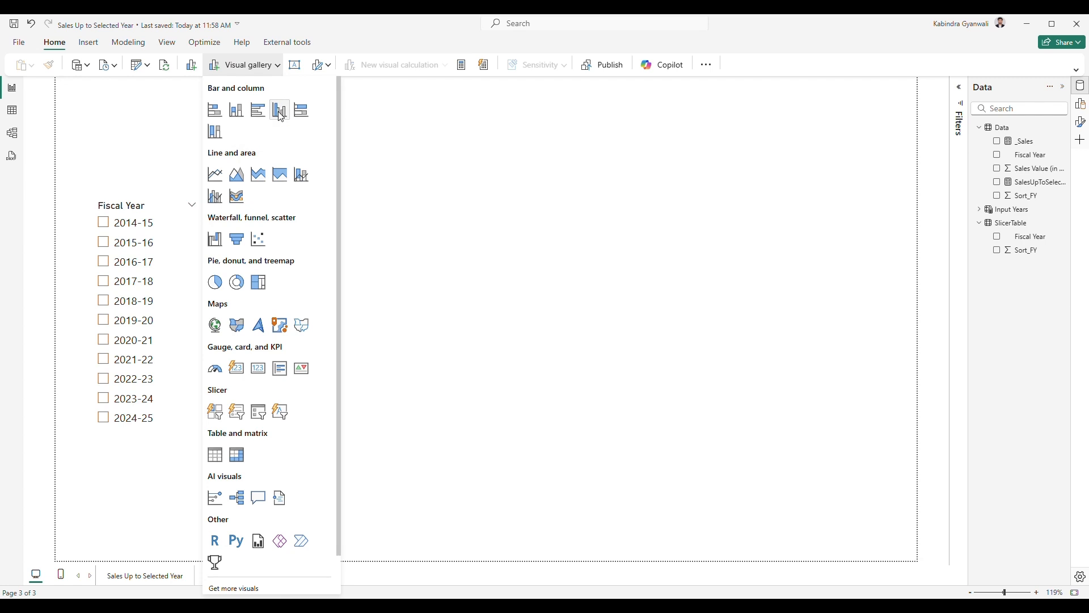
click(306, 176)
drag(165, 189, 323, 269)
drag(371, 297, 694, 301)
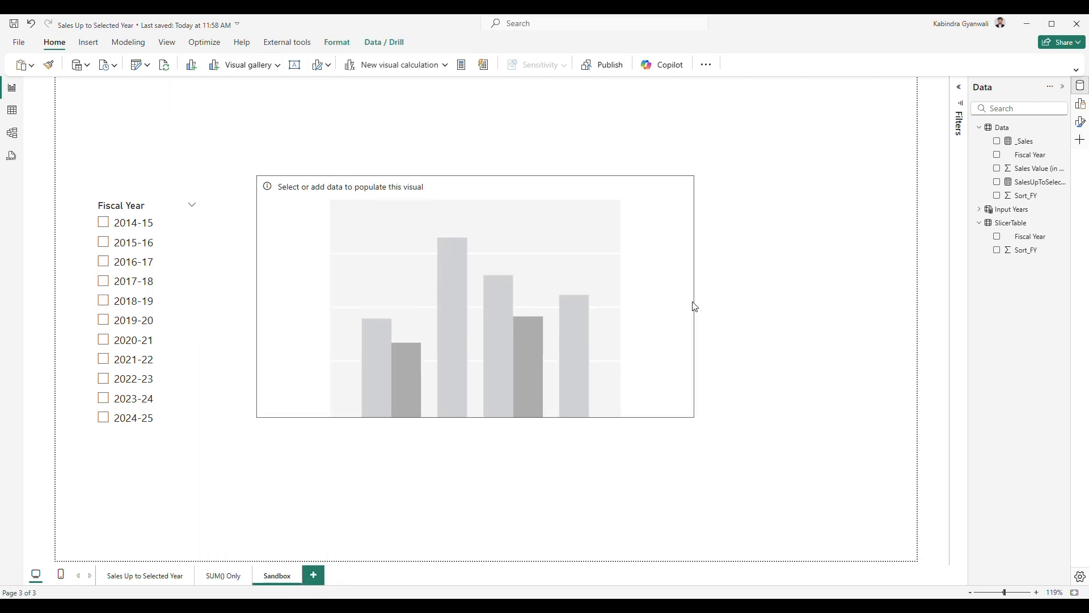
click(998, 156)
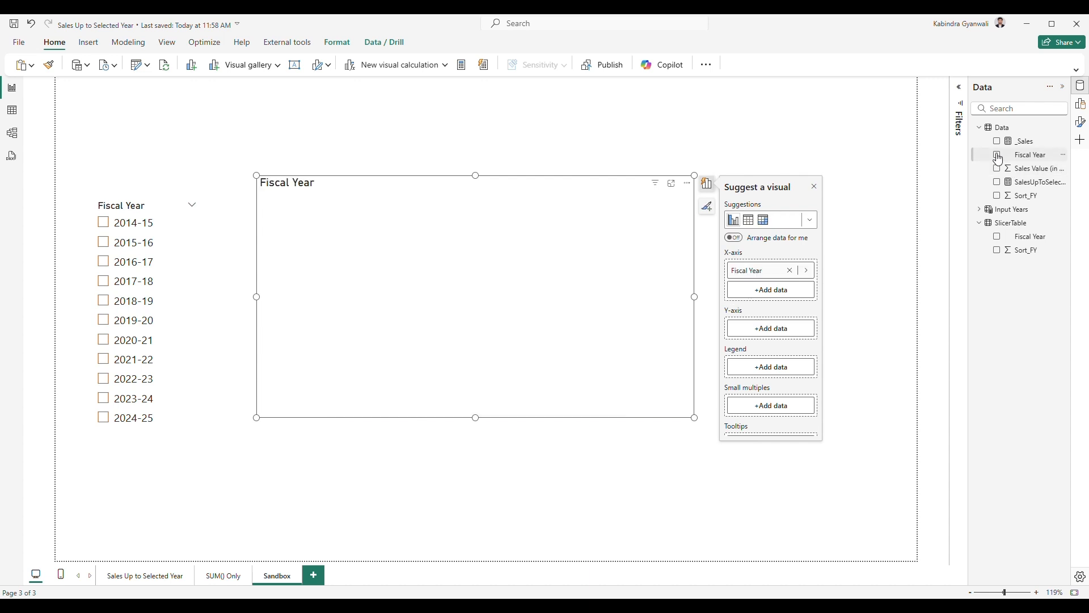
click(998, 182)
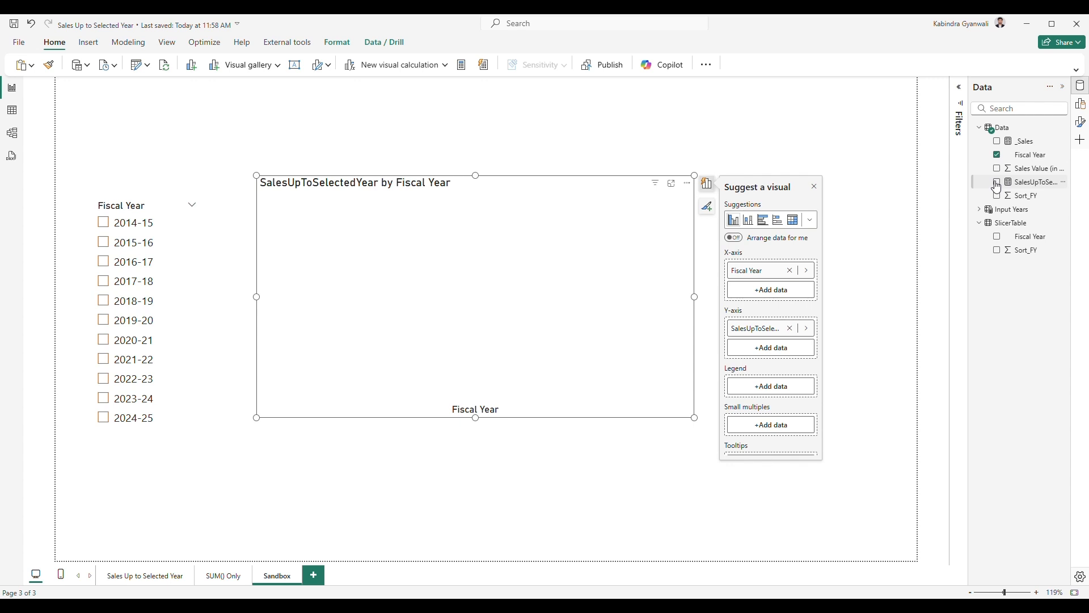
drag(474, 418, 476, 480)
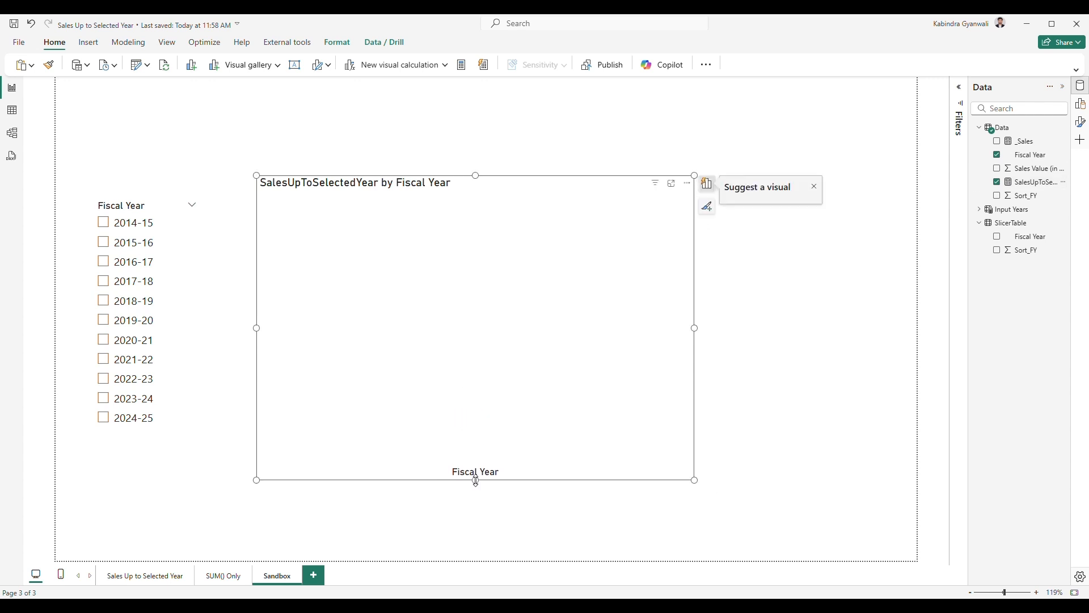
- Select 2022-23 in the Fiscal Year slicer and sort the slicer's years in descending order
click(125, 211)
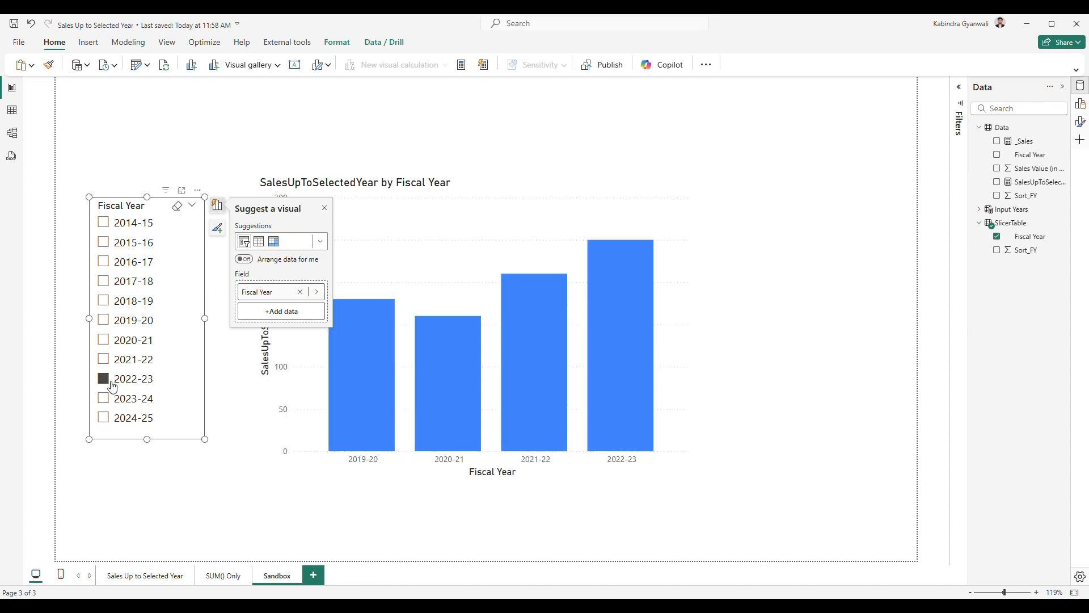
click(197, 190)
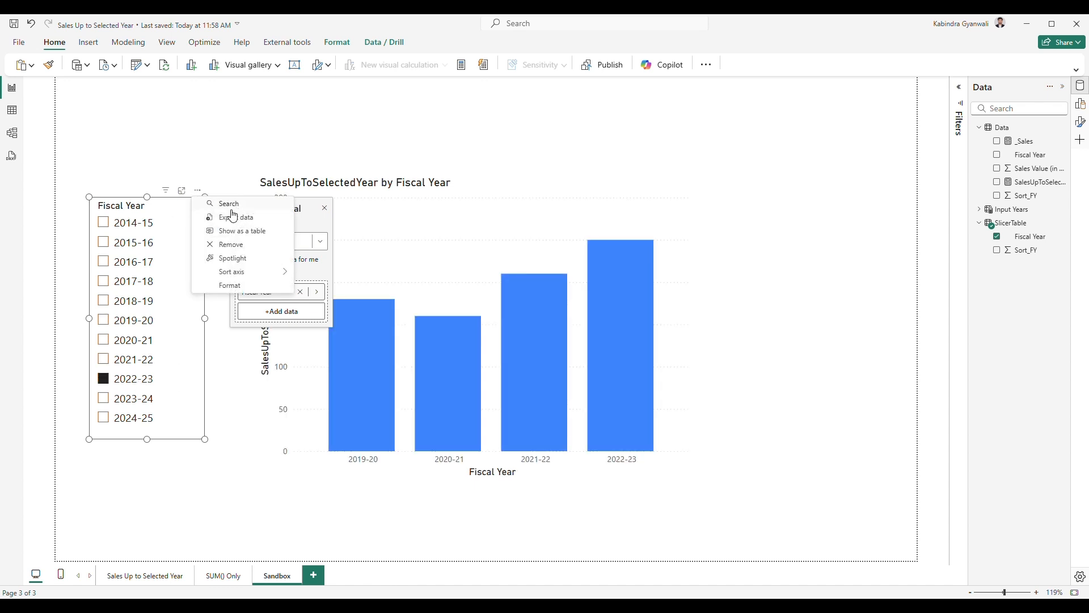
mouse_move(264, 276)
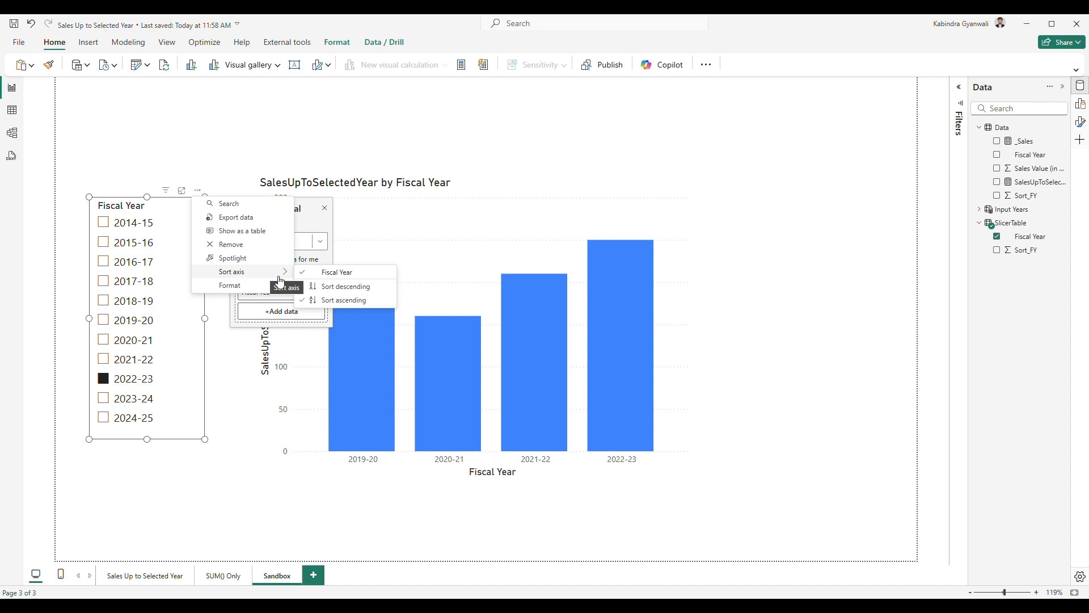
click(339, 287)
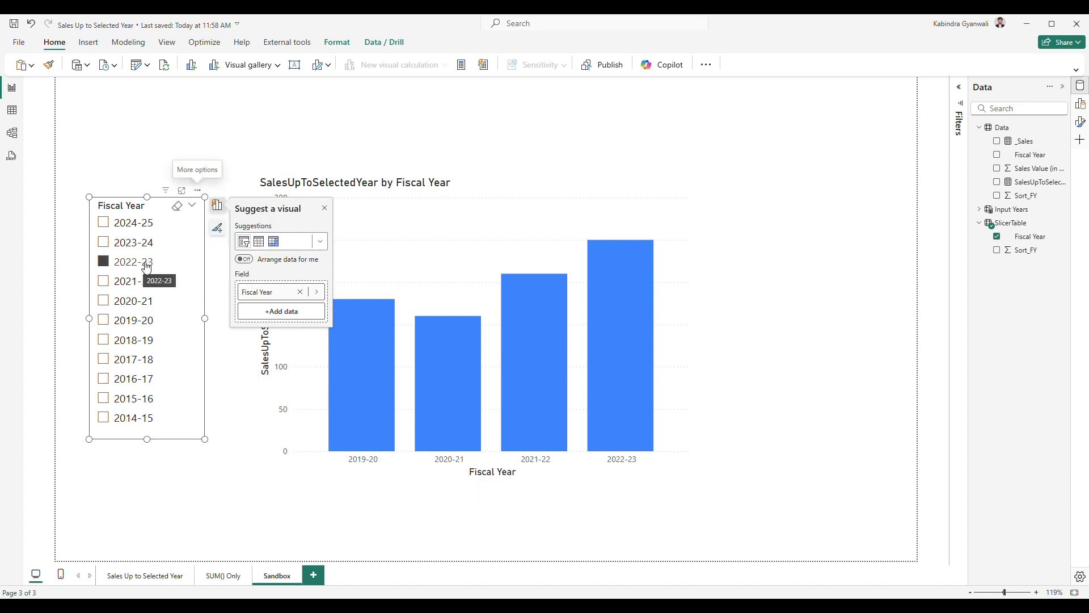
click(134, 127)
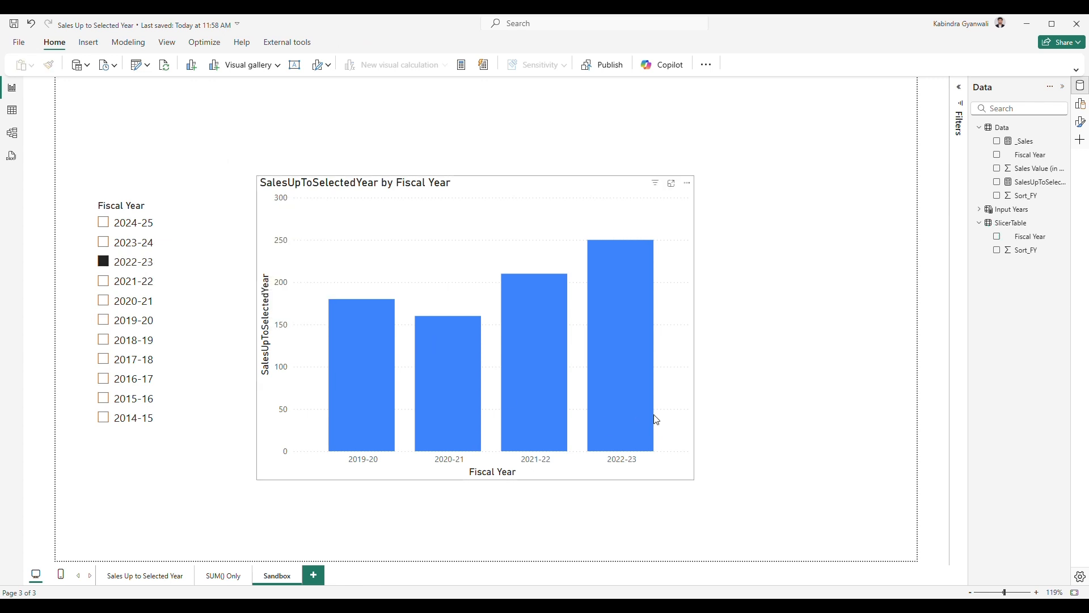
- Inspect the default value in the RollingPeriod line of SalesUpToSelectedYear and check its effect on the chart for 2021-22
mouse_move(627, 380)
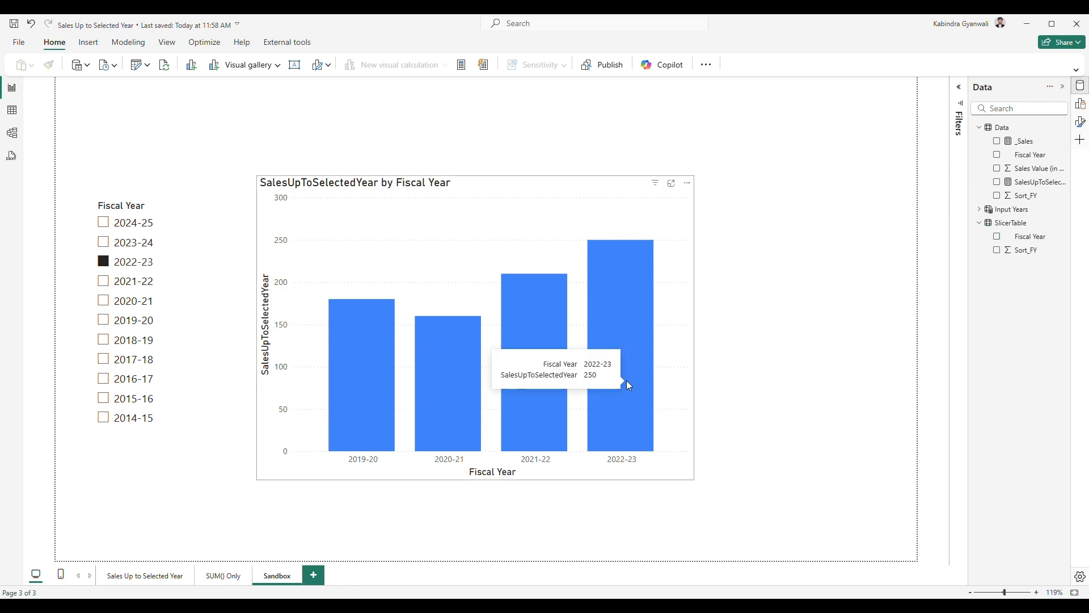
click(1036, 182)
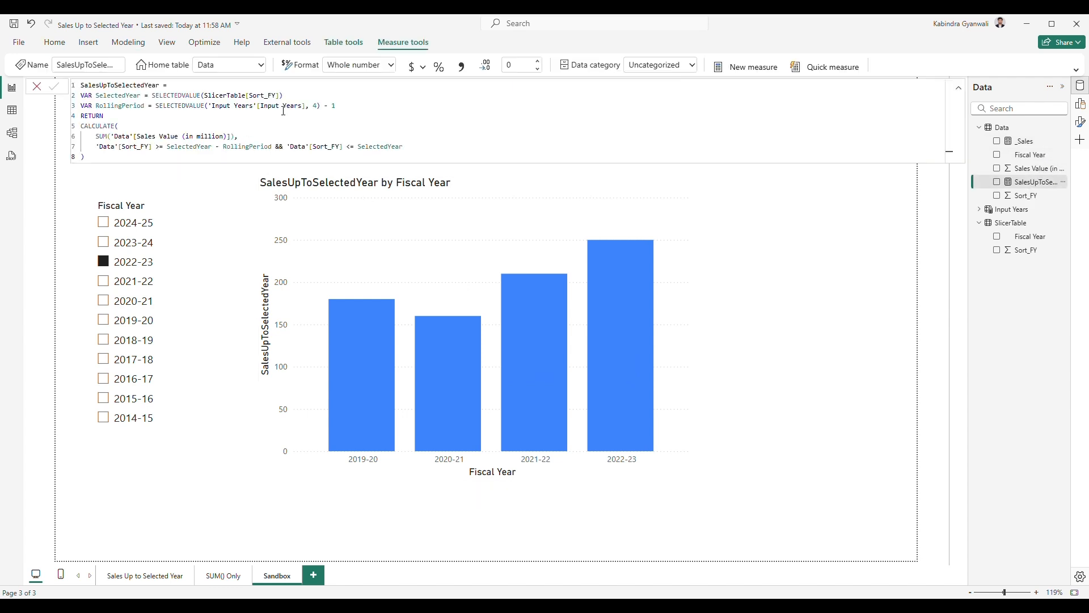
double_click(315, 106)
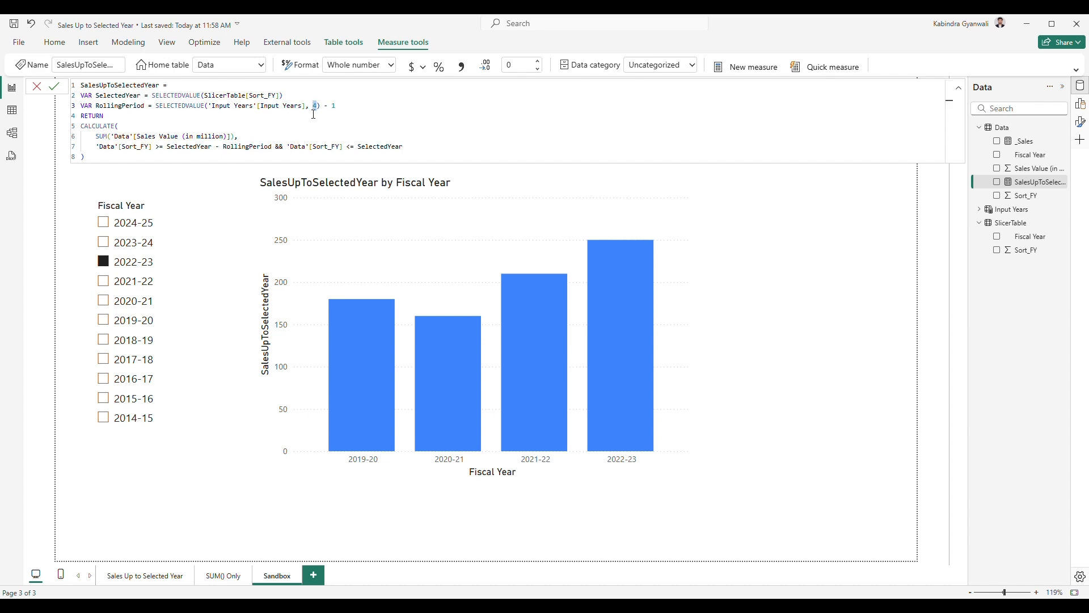
click(104, 284)
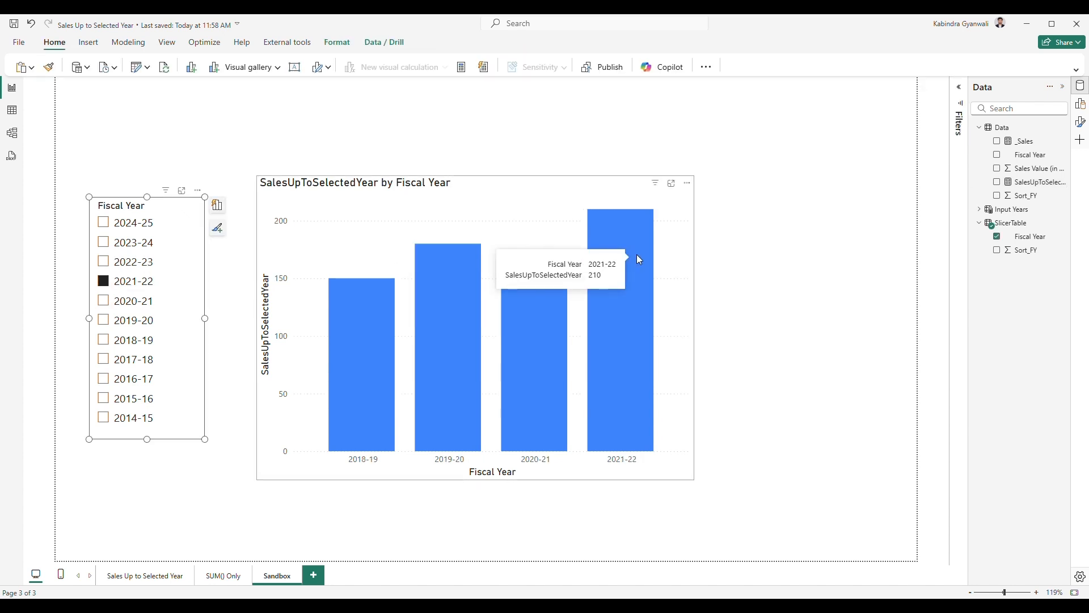
- Add an Input Years slicer above and beyond the chart's far edge and set its value to 6
click(847, 230)
click(980, 211)
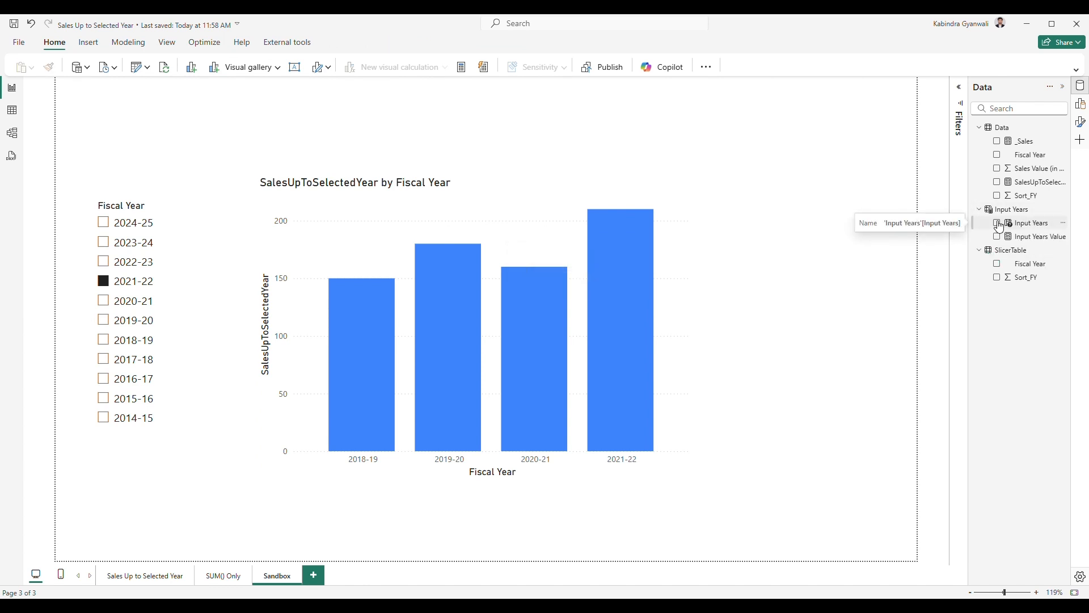
click(998, 223)
drag(177, 156, 838, 188)
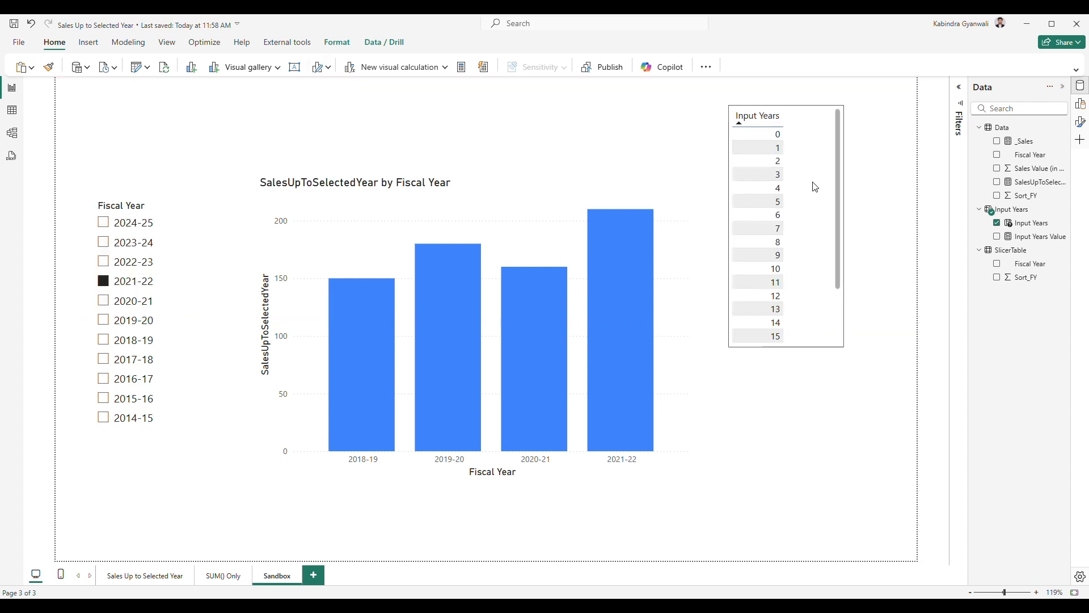
click(248, 67)
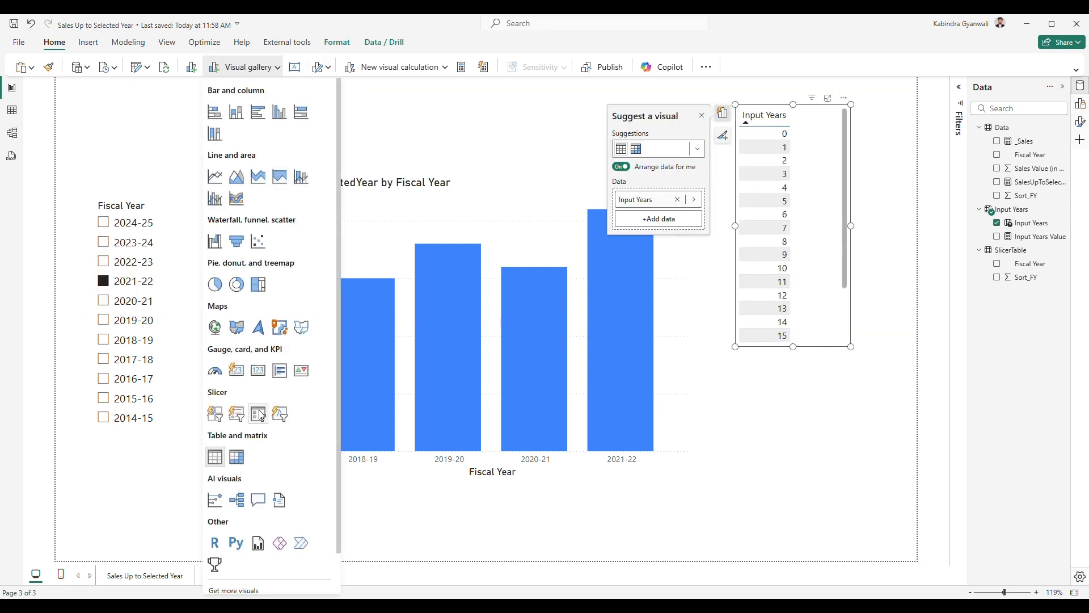
click(260, 415)
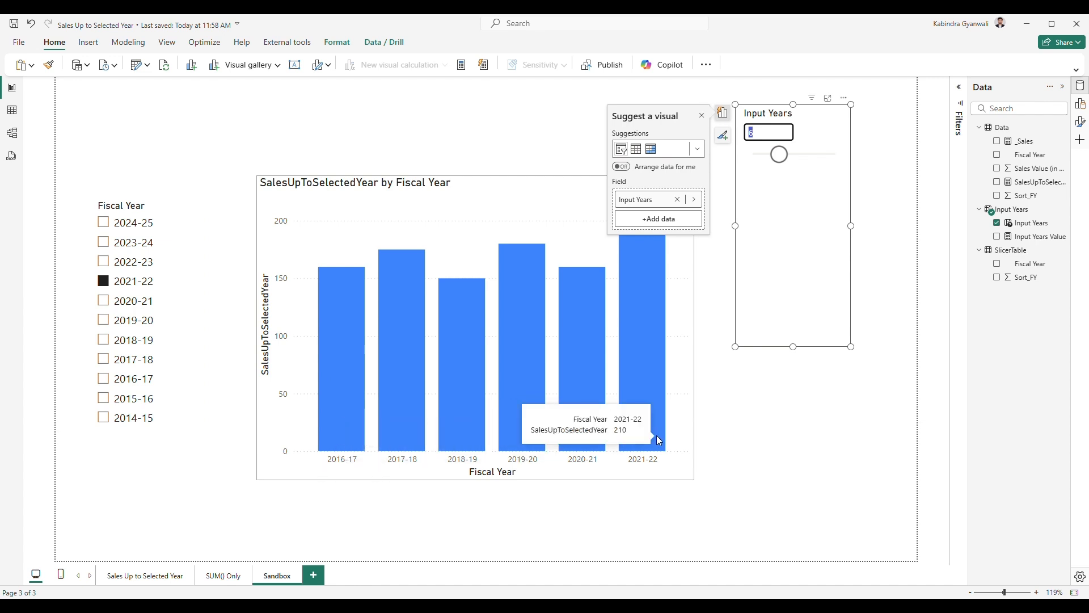
- Test the rolling chart for 2023-24, 2022-23 and 2021-22, and return to the Sales Up to Selected Year page
click(104, 242)
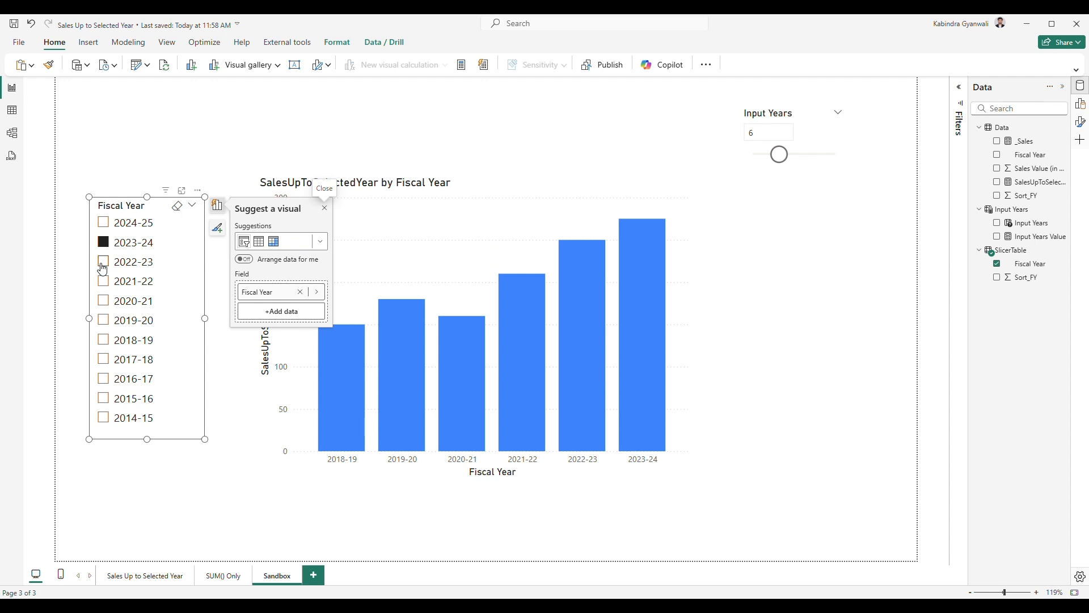
click(104, 262)
click(104, 282)
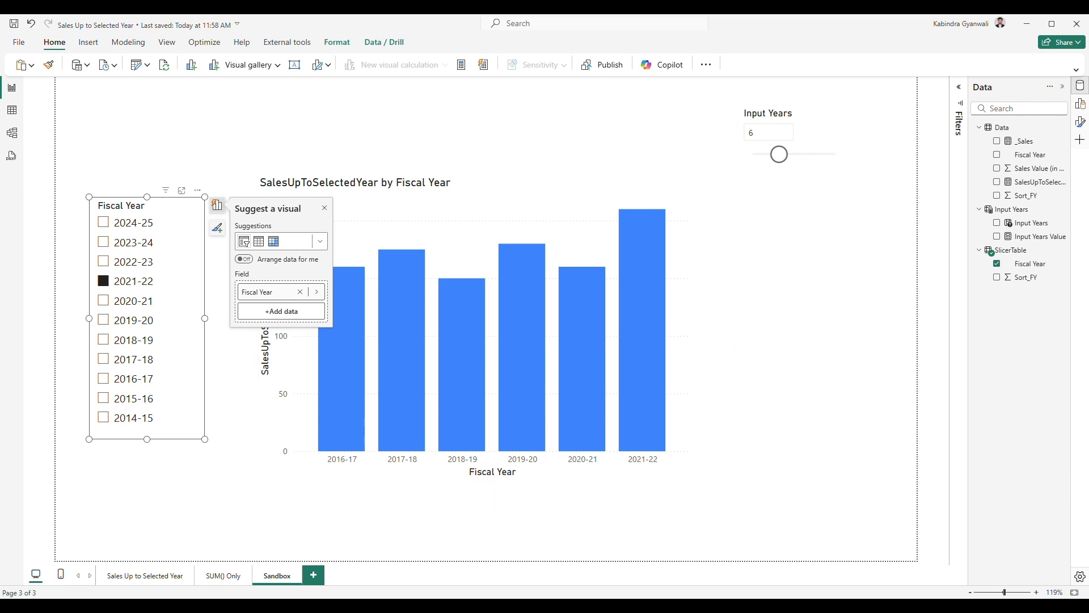
click(128, 574)
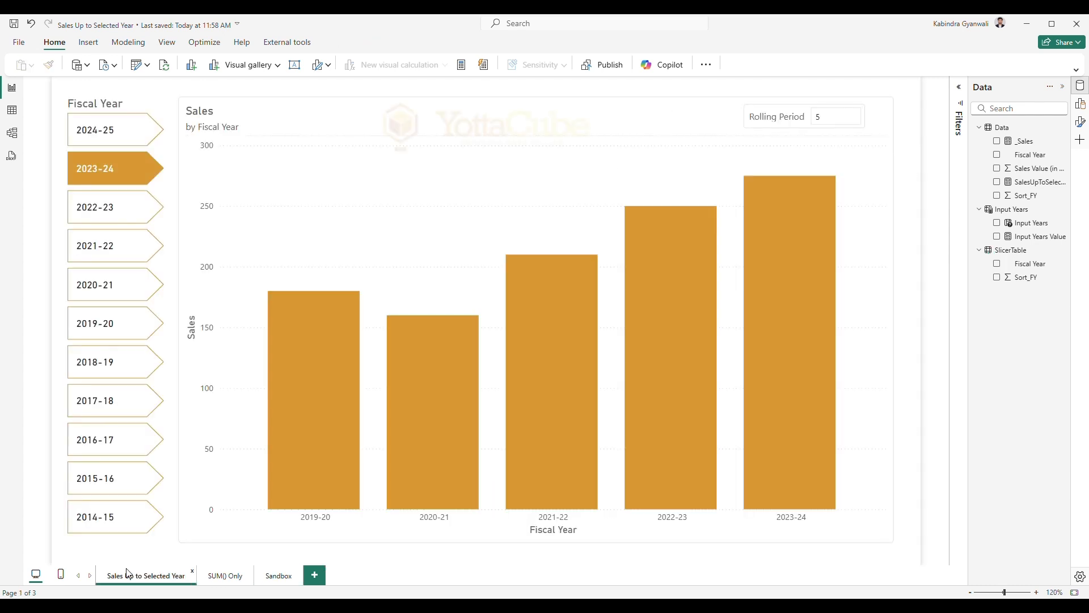